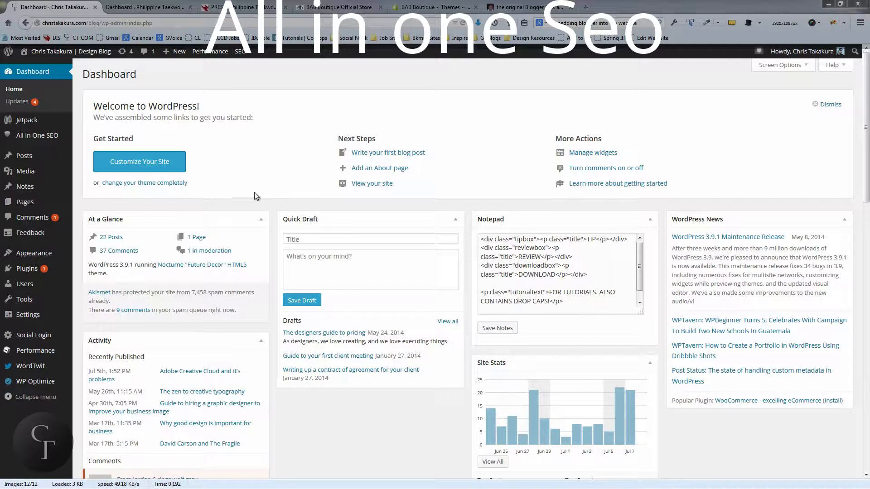
Open the All in One SEO general settings and look over the General, Home Page and Keyword Settings sections
{"action": "mouse_move", "coordinate": [23, 136]}
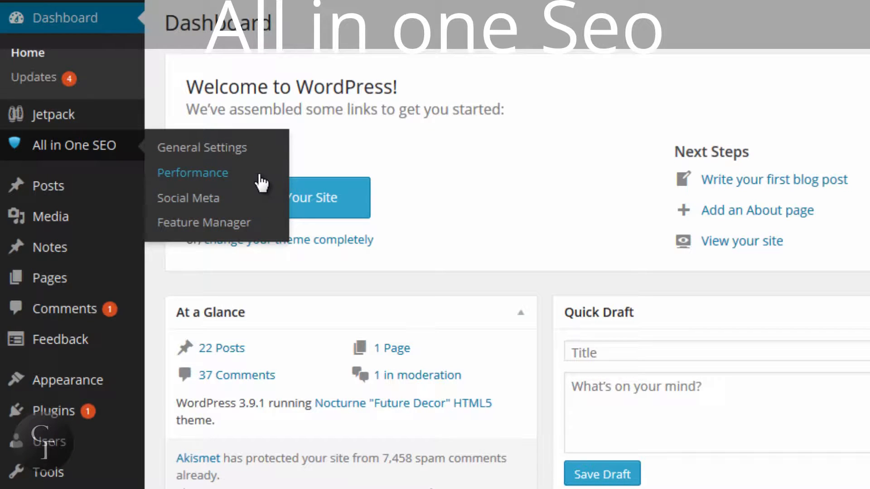
{"action": "left_click", "coordinate": [206, 149]}
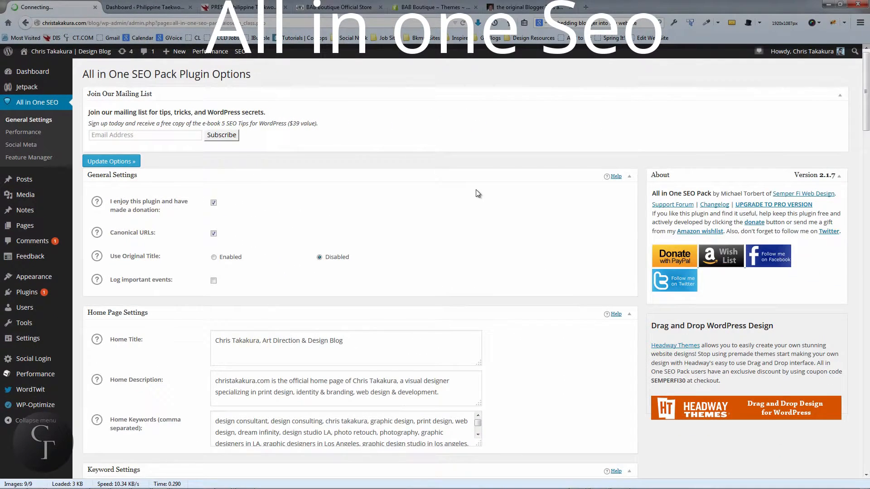
{"action": "scroll", "coordinate": [466, 191], "scroll_direction": "down", "scroll_amount": 3}
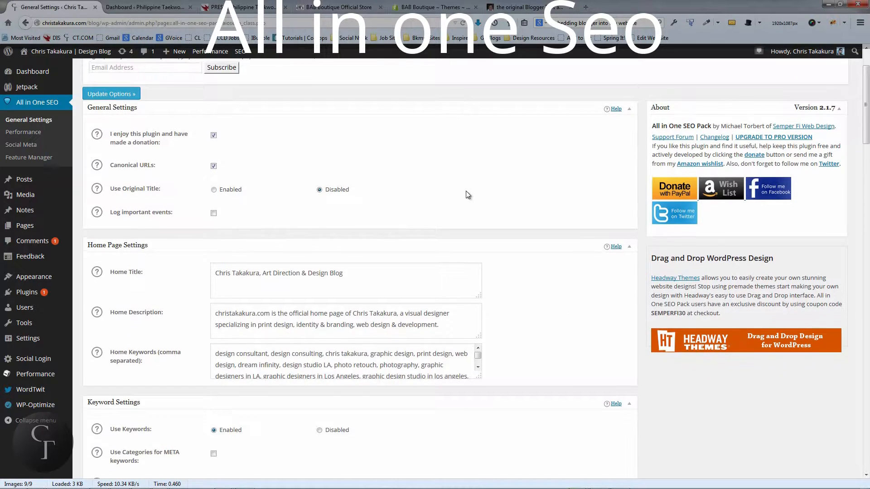
{"action": "scroll", "coordinate": [466, 192], "scroll_direction": "up", "scroll_amount": 3}
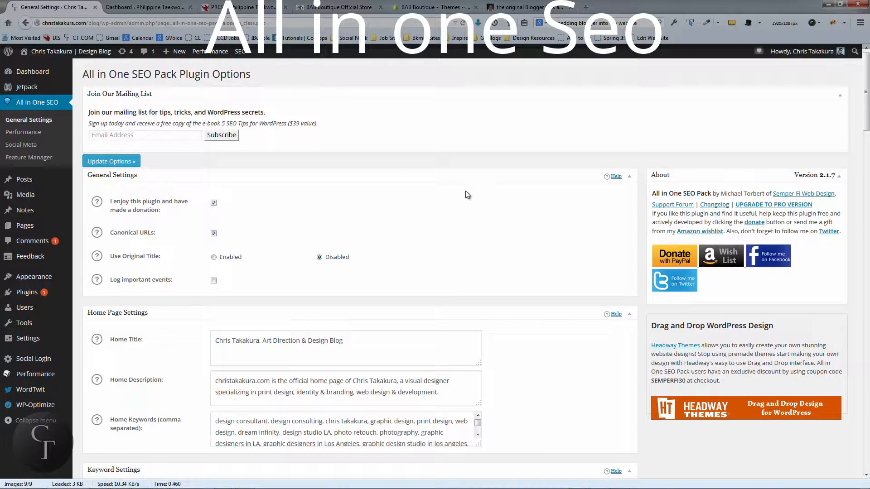
{"action": "scroll", "coordinate": [466, 192], "scroll_direction": "down", "scroll_amount": 3}
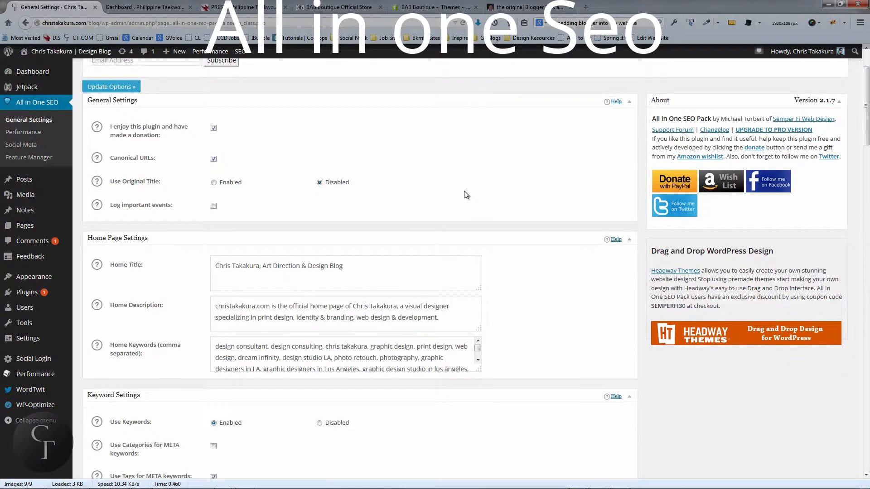
{"action": "scroll", "coordinate": [465, 195], "scroll_direction": "down", "scroll_amount": 3}
{"action": "scroll", "coordinate": [465, 195], "scroll_direction": "up", "scroll_amount": 3}
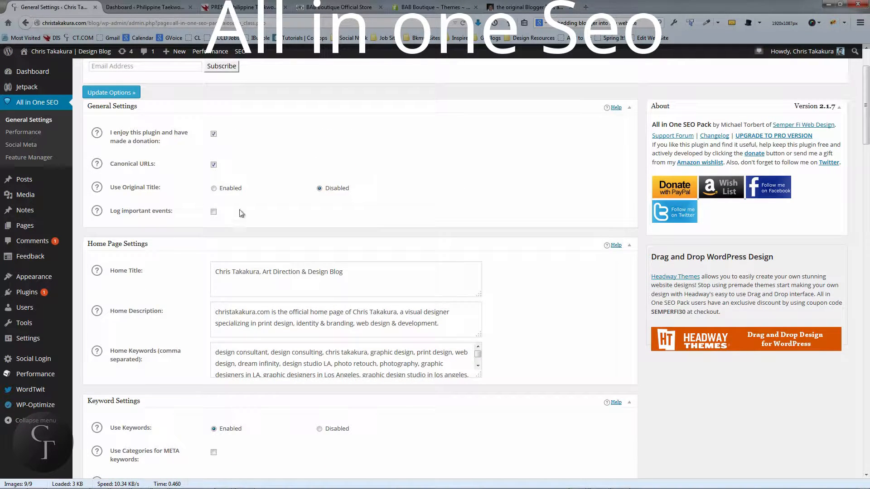
{"action": "scroll", "coordinate": [335, 202], "scroll_direction": "down", "scroll_amount": 12}
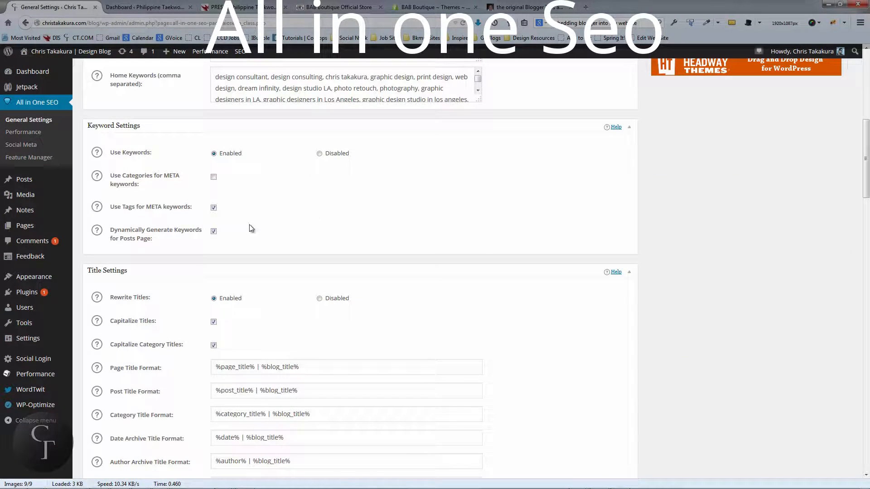
{"action": "scroll", "coordinate": [396, 321], "scroll_direction": "up", "scroll_amount": 9}
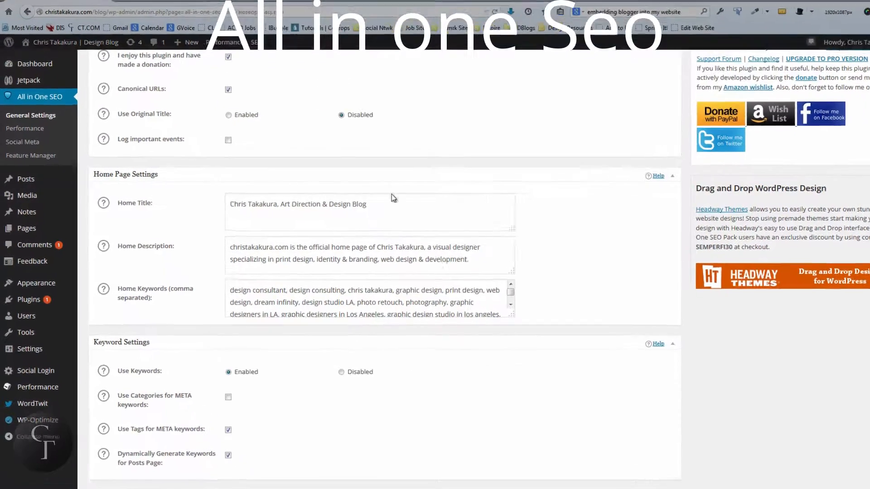
Examine the Home Title text in the Home Page Settings by highlighting it
{"action": "left_click", "coordinate": [360, 203]}
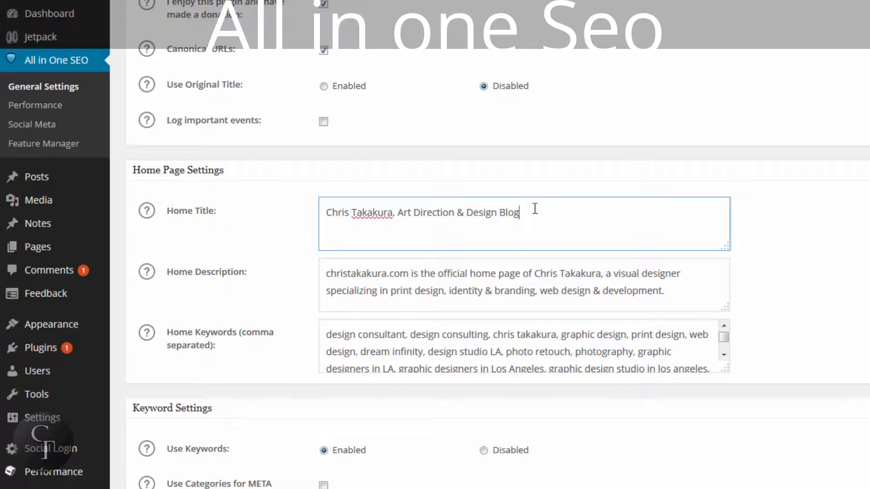
{"action": "left_click_drag", "start_coordinate": [535, 208], "coordinate": [291, 207]}
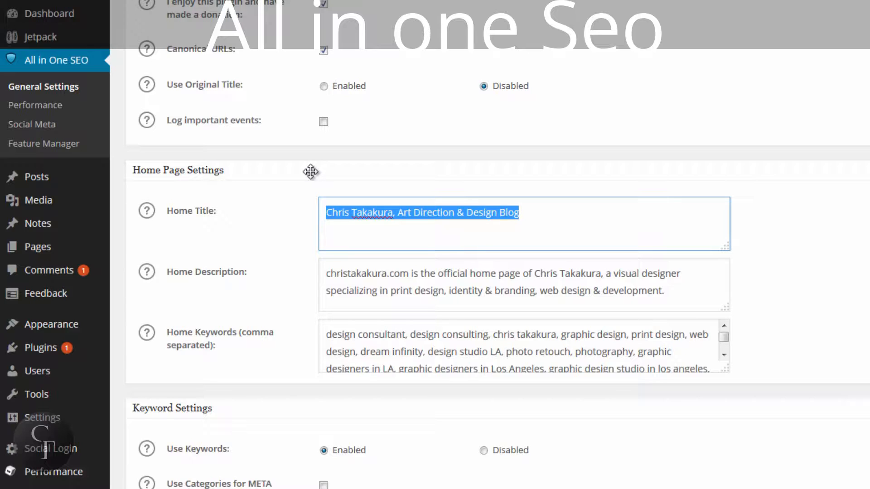
{"action": "left_click", "coordinate": [555, 206]}
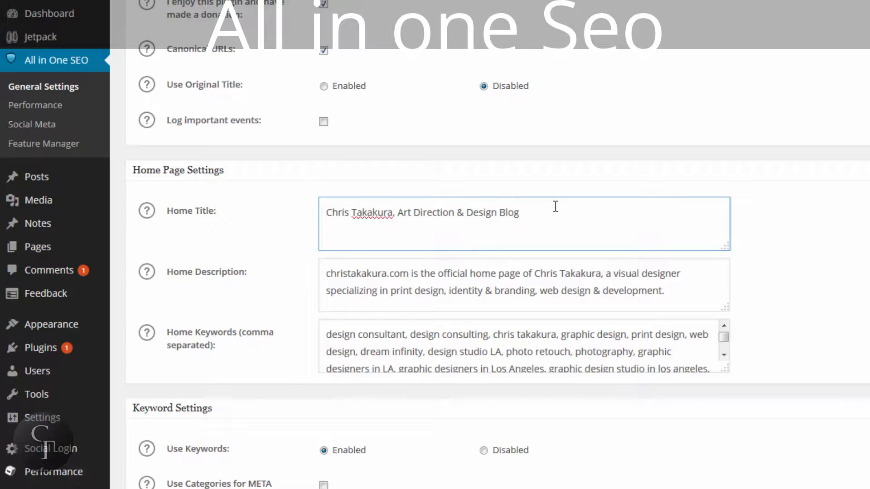
{"action": "left_click_drag", "start_coordinate": [550, 210], "coordinate": [318, 206]}
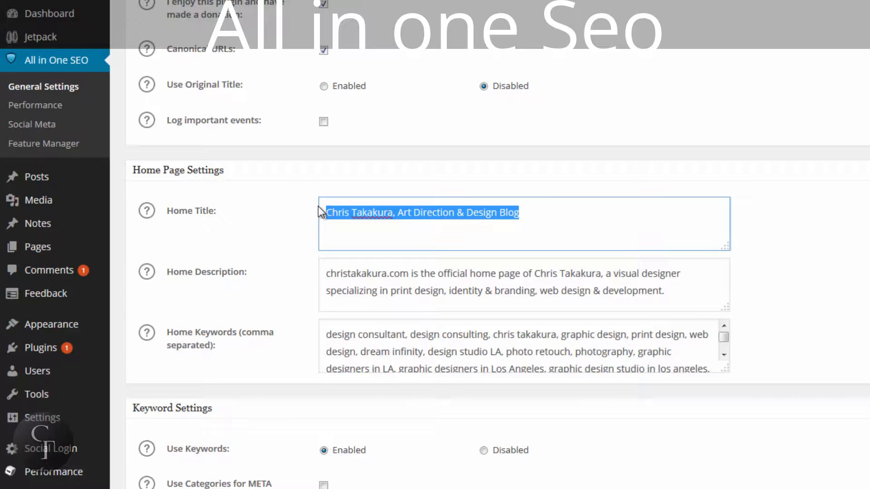
{"action": "left_click", "coordinate": [557, 216]}
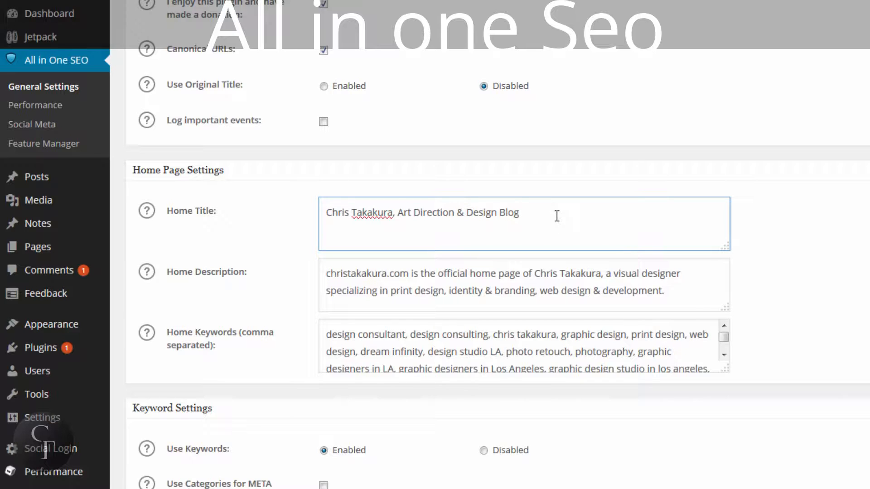
{"action": "left_click_drag", "start_coordinate": [556, 216], "coordinate": [316, 207]}
{"action": "left_click", "coordinate": [562, 217]}
{"action": "left_click_drag", "start_coordinate": [551, 212], "coordinate": [318, 211]}
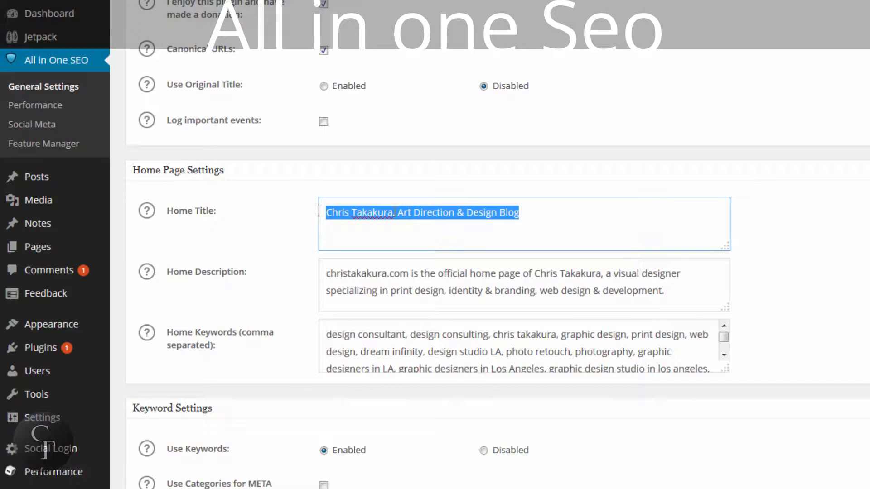
{"action": "left_click", "coordinate": [542, 207]}
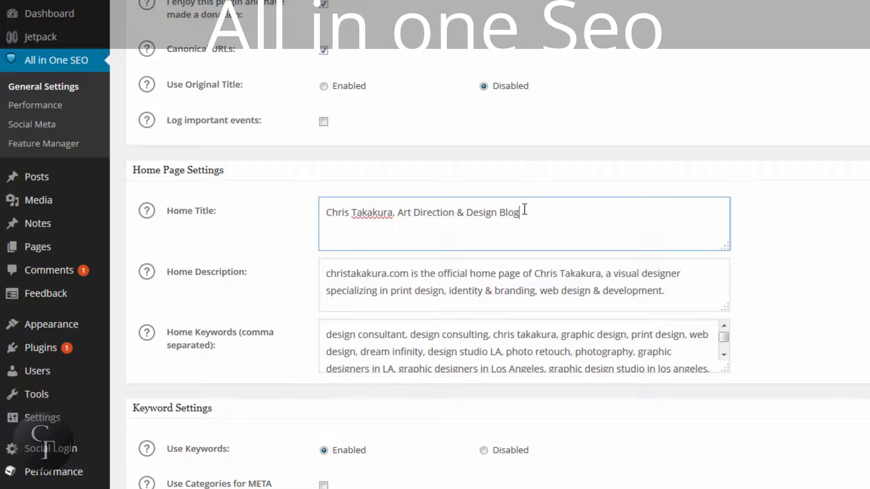
{"action": "left_click_drag", "start_coordinate": [524, 210], "coordinate": [303, 209]}
{"action": "left_click", "coordinate": [595, 216]}
Examine the Home Description text and show the help note explaining that setting
{"action": "left_click", "coordinate": [684, 293]}
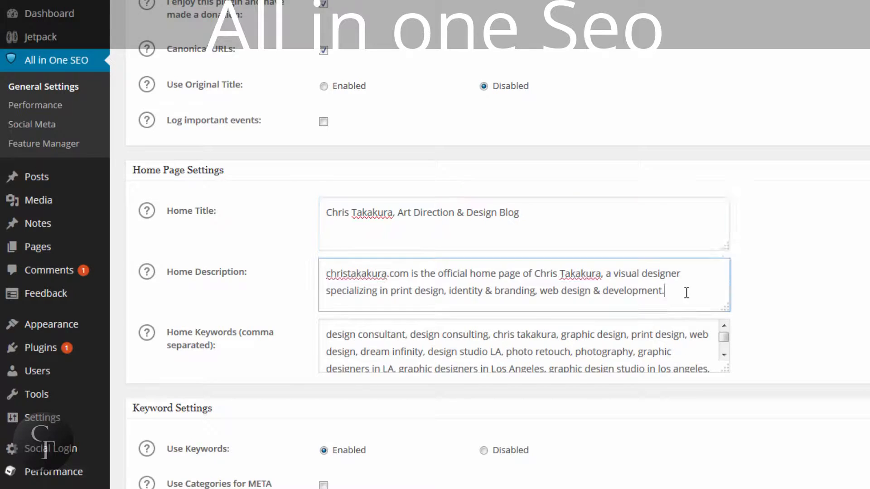
{"action": "left_click_drag", "start_coordinate": [683, 293], "coordinate": [320, 286]}
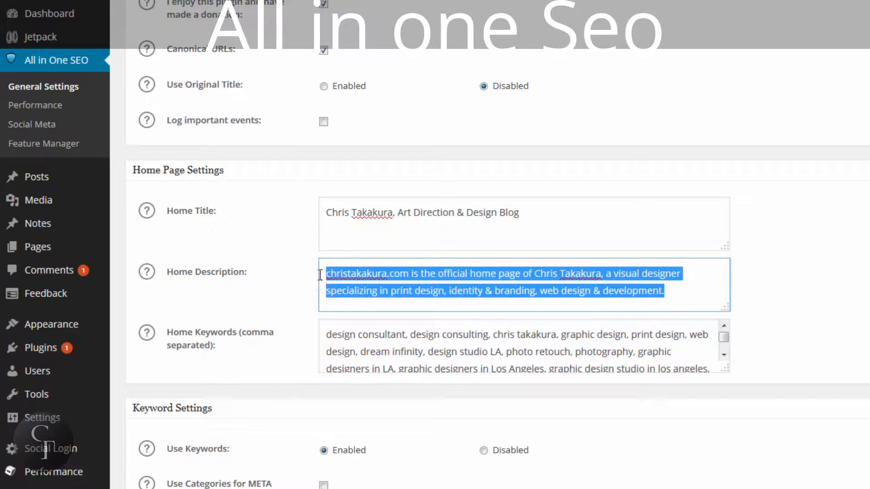
{"action": "left_click", "coordinate": [325, 273]}
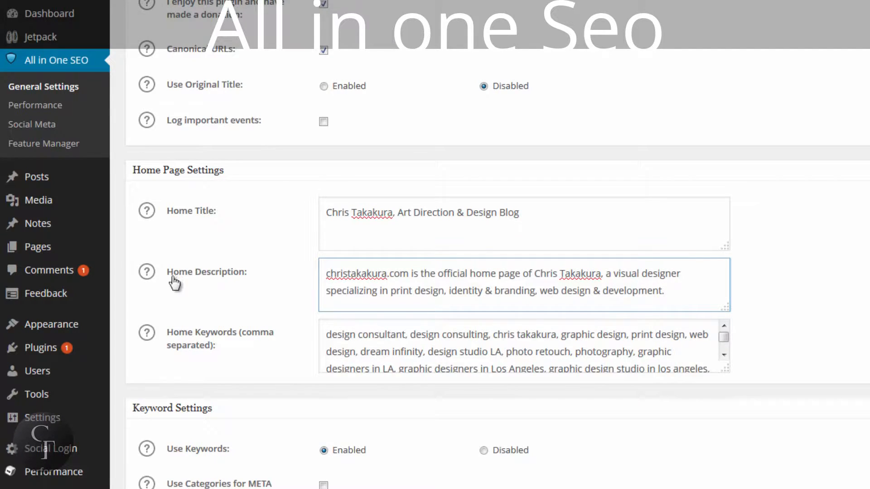
{"action": "left_click", "coordinate": [148, 277]}
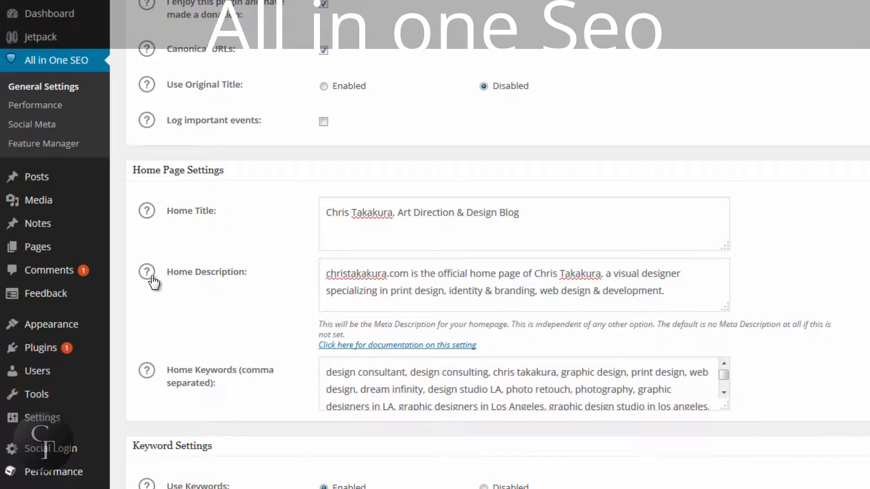
{"action": "left_click", "coordinate": [379, 274]}
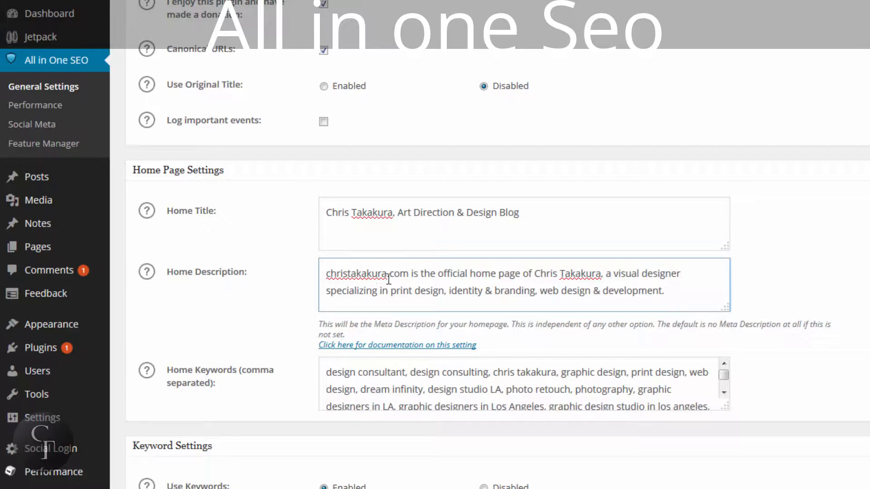
{"action": "left_click", "coordinate": [433, 274]}
{"action": "left_click_drag", "start_coordinate": [679, 296], "coordinate": [326, 273]}
{"action": "left_click", "coordinate": [326, 279]}
{"action": "left_click", "coordinate": [705, 298]}
{"action": "left_click", "coordinate": [327, 273]}
{"action": "left_click", "coordinate": [665, 292]}
Enlarge the Home Keywords box and read through the whole comma-separated keyword list
{"action": "left_click_drag", "start_coordinate": [725, 407], "coordinate": [734, 458]}
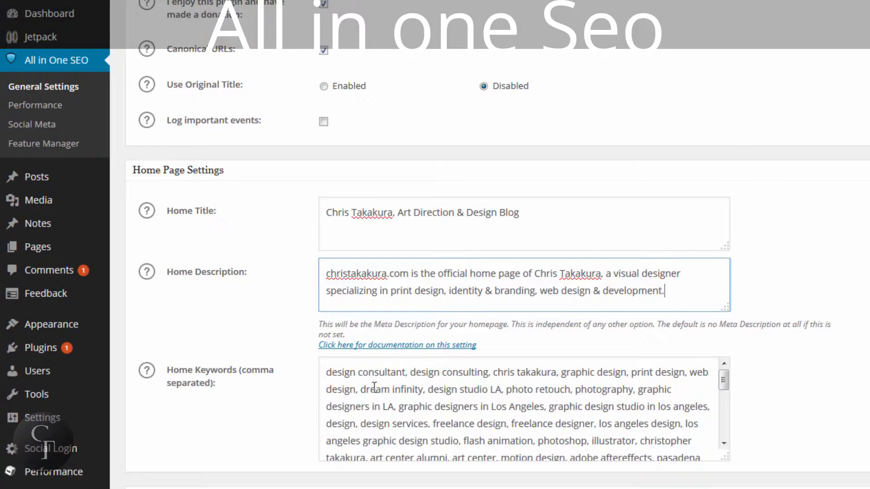
{"action": "left_click", "coordinate": [325, 372]}
{"action": "left_click_drag", "start_coordinate": [325, 372], "coordinate": [586, 406]}
{"action": "left_click", "coordinate": [587, 407]}
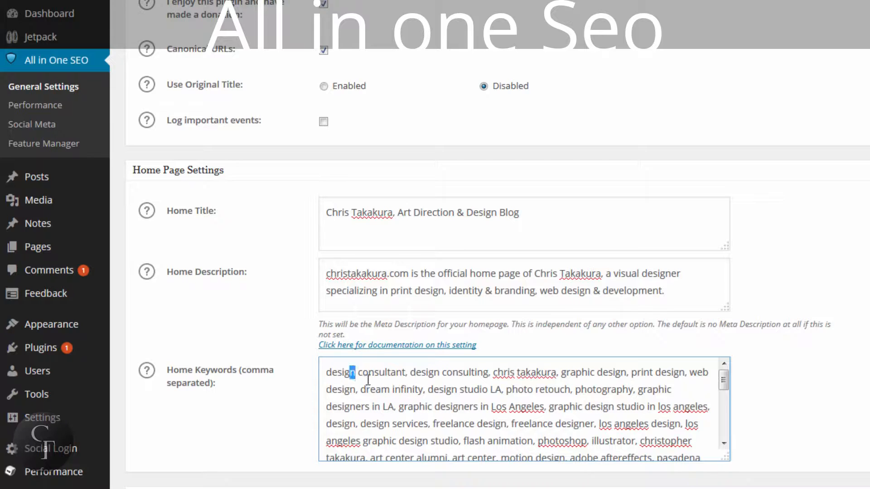
{"action": "left_click_drag", "start_coordinate": [530, 373], "coordinate": [577, 401]}
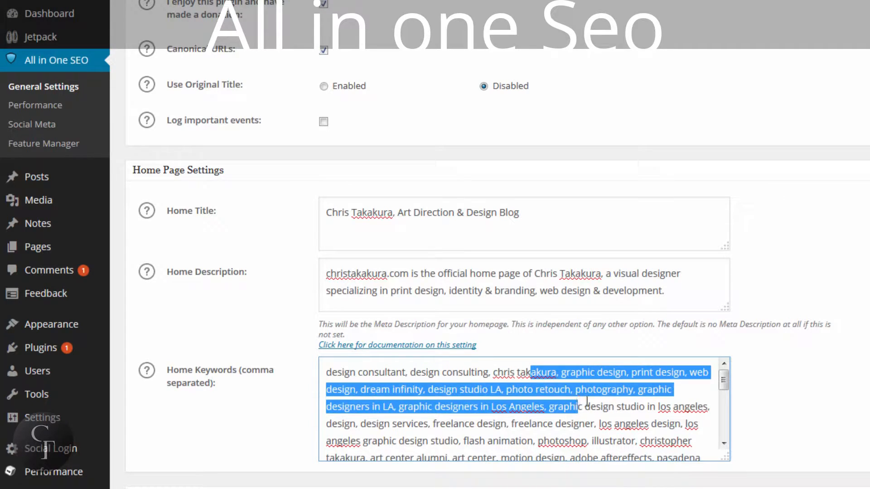
{"action": "left_click", "coordinate": [587, 401]}
{"action": "mouse_move", "coordinate": [724, 380]}
{"action": "left_mouse_down"}
{"action": "mouse_move", "coordinate": [724, 443]}
{"action": "mouse_move", "coordinate": [727, 383]}
{"action": "left_mouse_up"}
{"action": "left_click", "coordinate": [442, 388]}
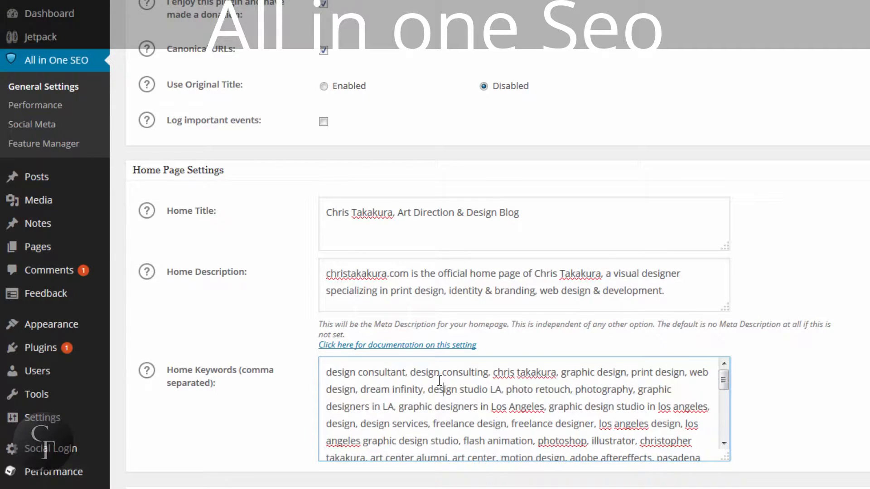
{"action": "scroll", "coordinate": [443, 381], "scroll_direction": "down", "scroll_amount": 2}
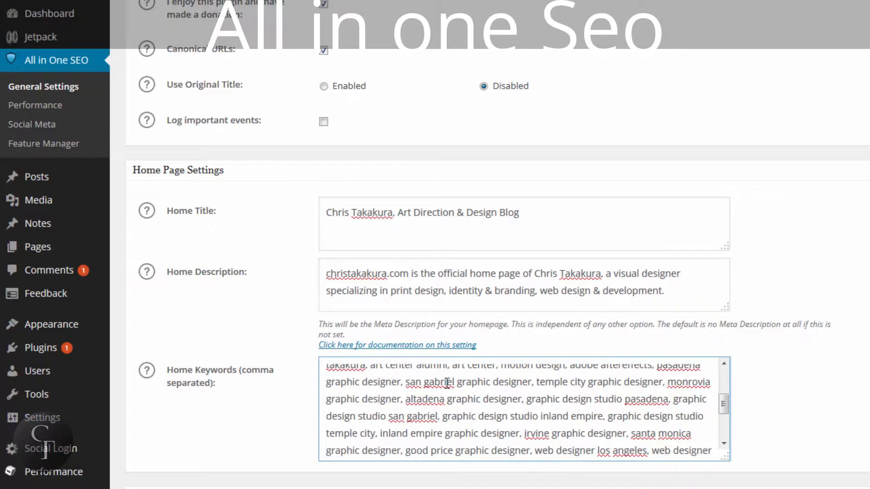
{"action": "scroll", "coordinate": [449, 382], "scroll_direction": "down", "scroll_amount": 2}
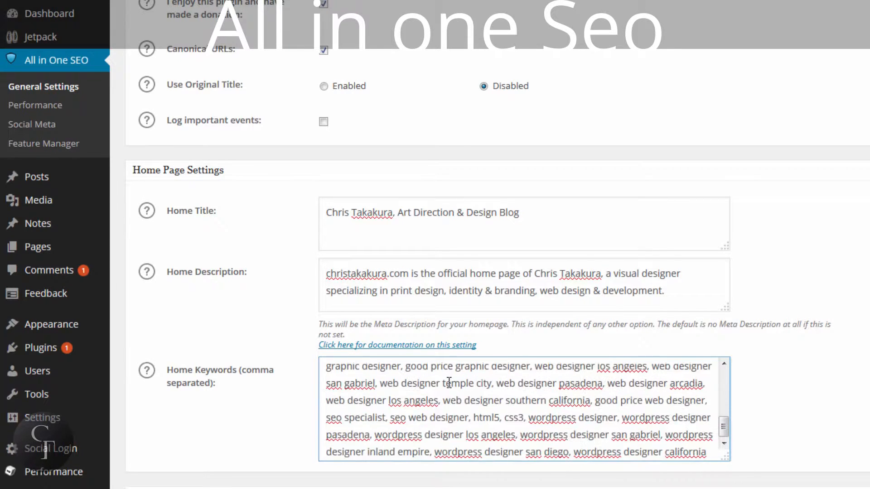
{"action": "scroll", "coordinate": [467, 403], "scroll_direction": "up", "scroll_amount": 3}
Browse the list of all posts and open "Adobe Creative Cloud and it's problems" for editing
{"action": "scroll", "coordinate": [467, 403], "scroll_direction": "up", "scroll_amount": 7}
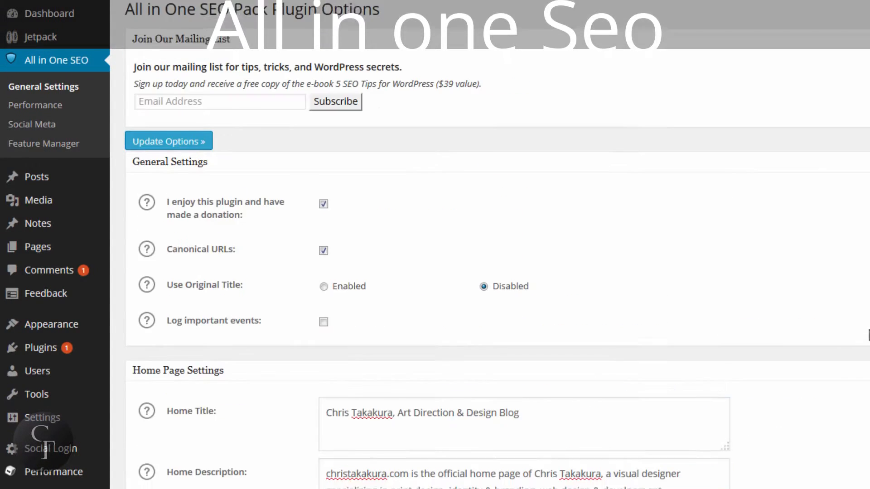
{"action": "scroll", "coordinate": [804, 341], "scroll_direction": "down", "scroll_amount": 7}
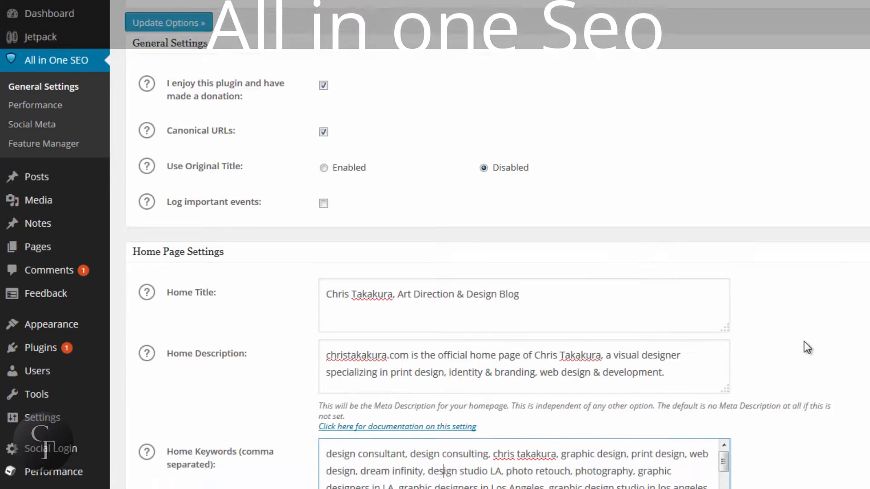
{"action": "scroll", "coordinate": [804, 342], "scroll_direction": "up", "scroll_amount": 7}
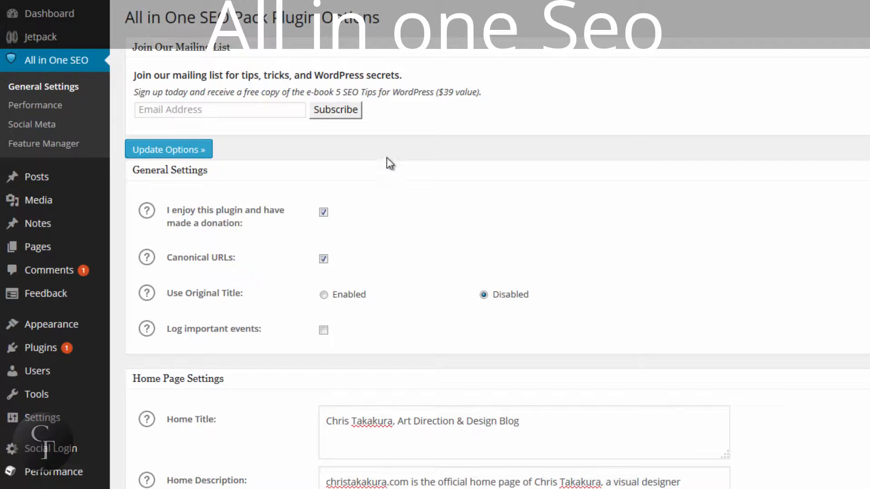
{"action": "mouse_move", "coordinate": [44, 178]}
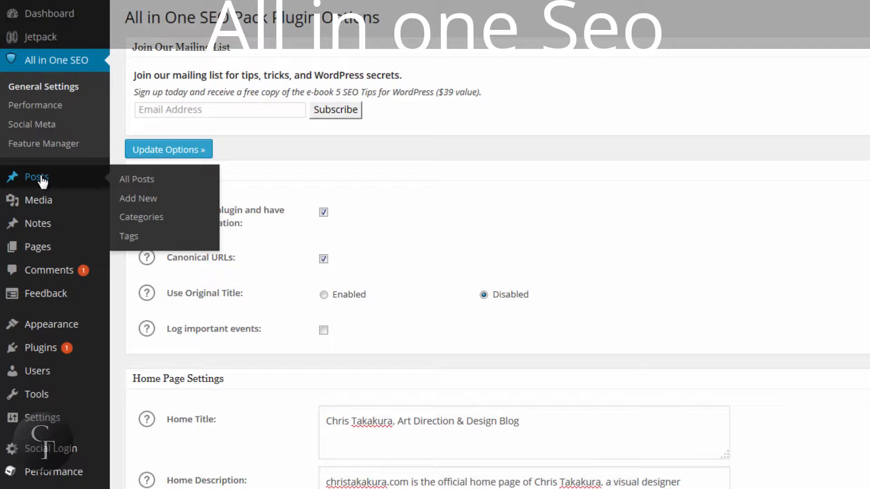
{"action": "left_click", "coordinate": [42, 179]}
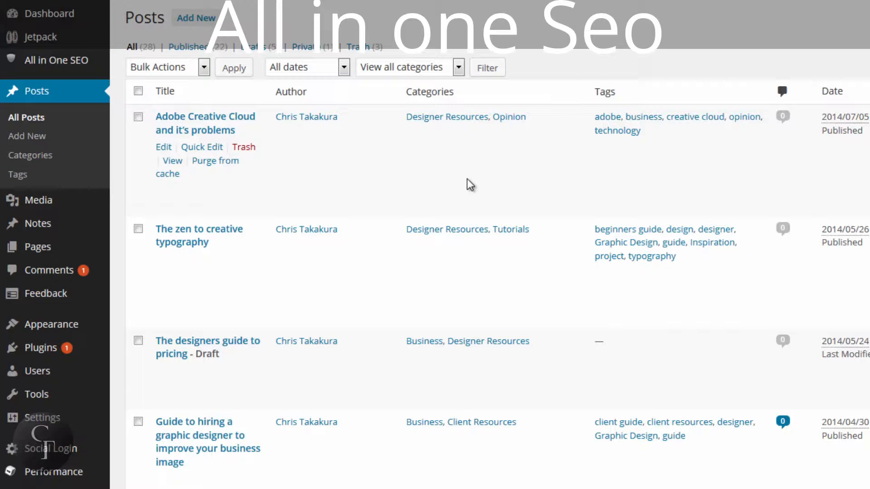
{"action": "scroll", "coordinate": [467, 179], "scroll_direction": "down", "scroll_amount": 15}
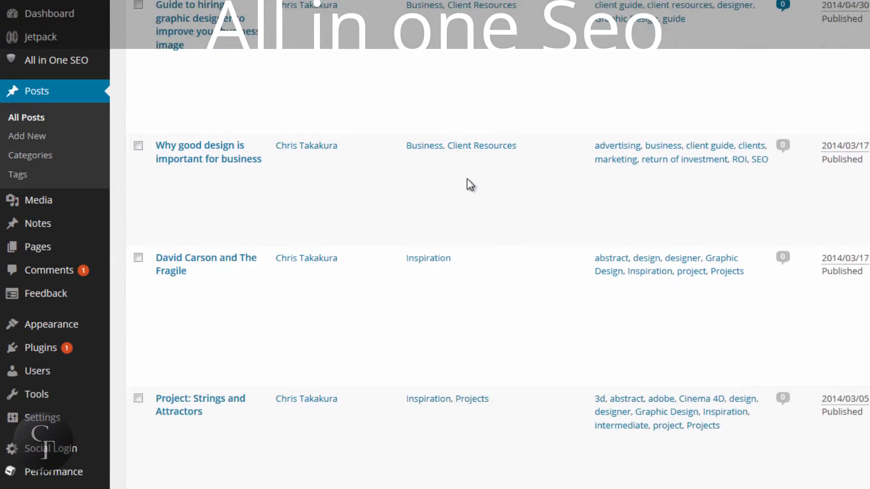
{"action": "scroll", "coordinate": [468, 180], "scroll_direction": "down", "scroll_amount": 10}
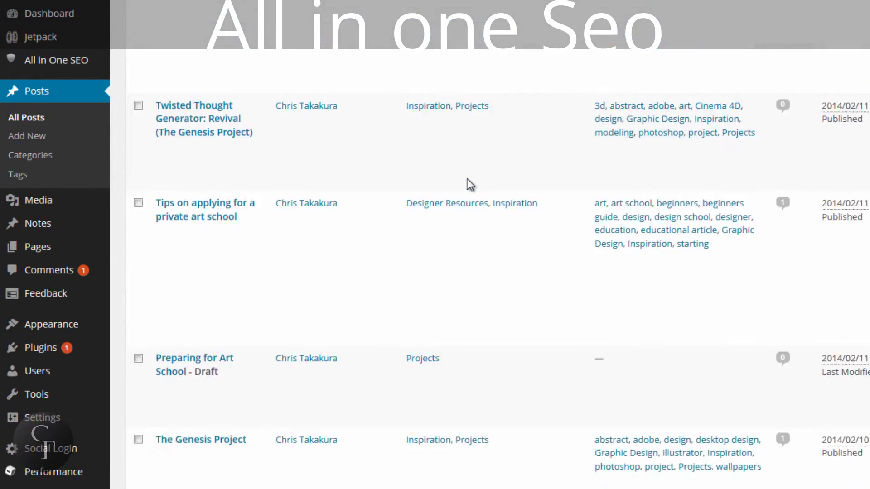
{"action": "scroll", "coordinate": [467, 179], "scroll_direction": "up", "scroll_amount": 20}
{"action": "scroll", "coordinate": [466, 178], "scroll_direction": "up", "scroll_amount": 1}
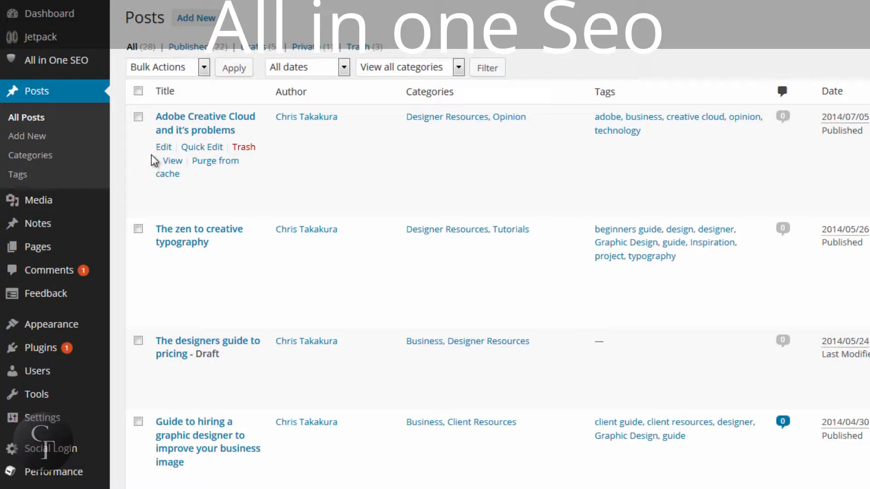
{"action": "left_click", "coordinate": [159, 149]}
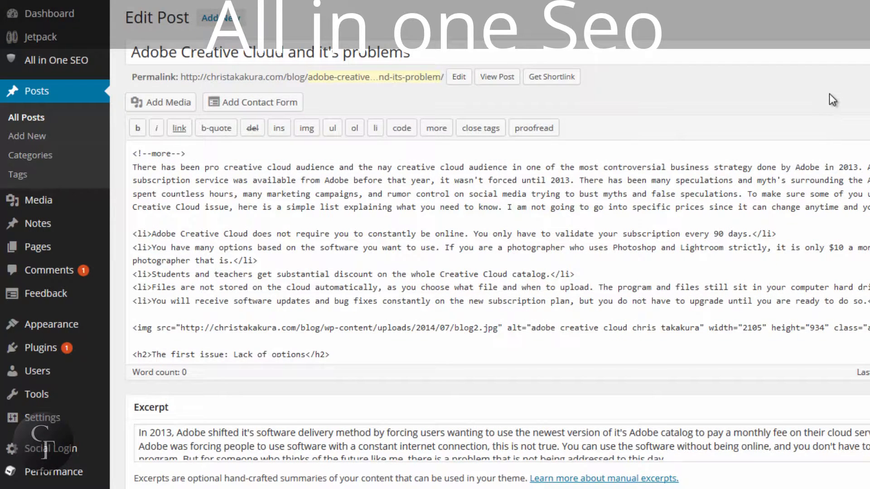
Look through the post's edit page down to the All in One SEO Pack section and its preview snippet and fields
{"action": "scroll", "coordinate": [769, 97], "scroll_direction": "down", "scroll_amount": 10}
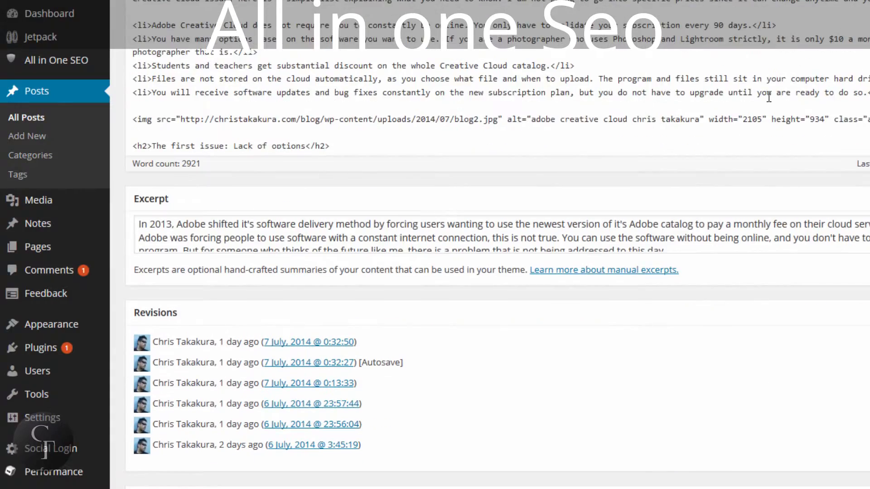
{"action": "scroll", "coordinate": [498, 244], "scroll_direction": "up", "scroll_amount": 5}
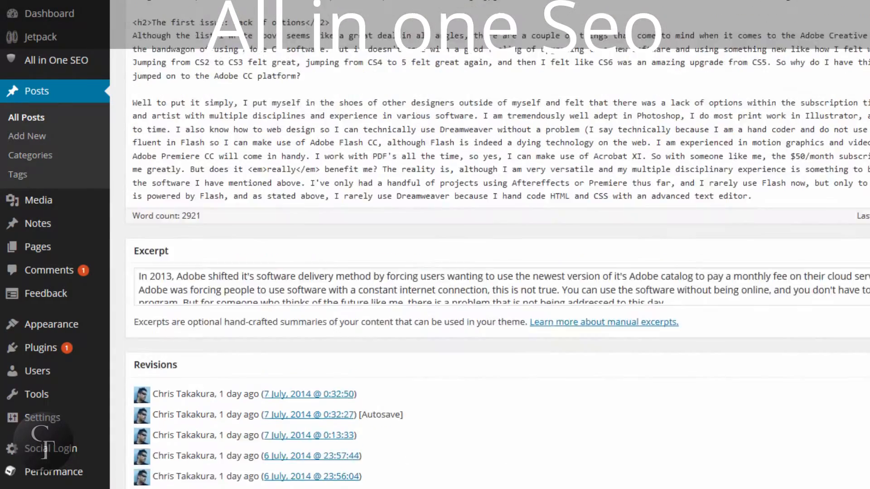
{"action": "scroll", "coordinate": [497, 245], "scroll_direction": "down", "scroll_amount": 5}
{"action": "scroll", "coordinate": [498, 244], "scroll_direction": "down", "scroll_amount": 3}
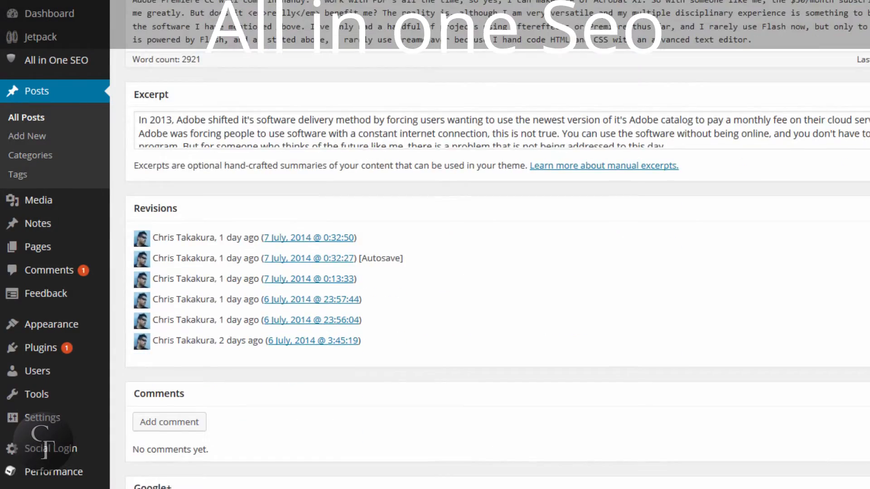
{"action": "left_click", "coordinate": [824, 120]}
{"action": "left_click", "coordinate": [825, 190]}
{"action": "scroll", "coordinate": [497, 244], "scroll_direction": "down", "scroll_amount": 5}
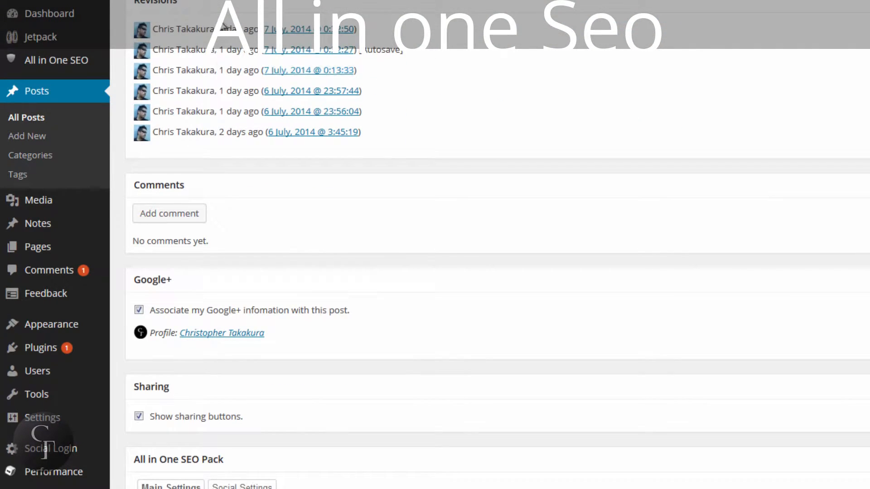
{"action": "scroll", "coordinate": [506, 256], "scroll_direction": "down", "scroll_amount": 2}
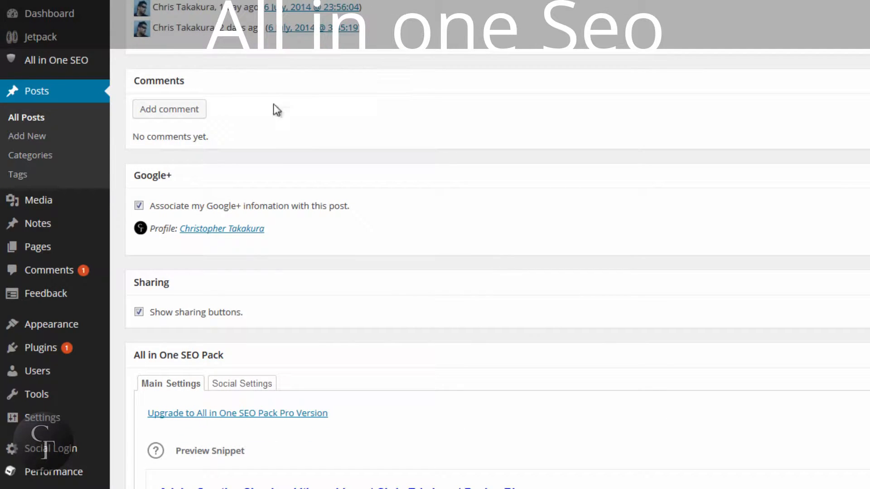
{"action": "scroll", "coordinate": [426, 178], "scroll_direction": "down", "scroll_amount": 2}
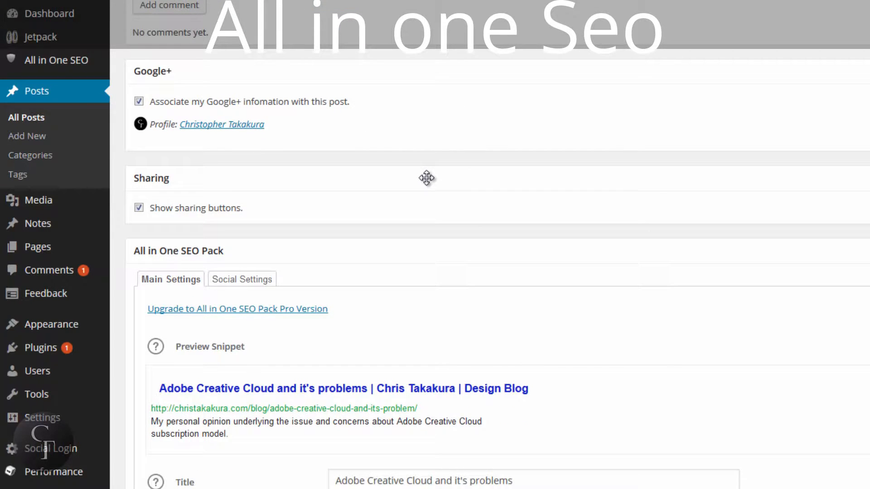
{"action": "scroll", "coordinate": [464, 171], "scroll_direction": "down", "scroll_amount": 4}
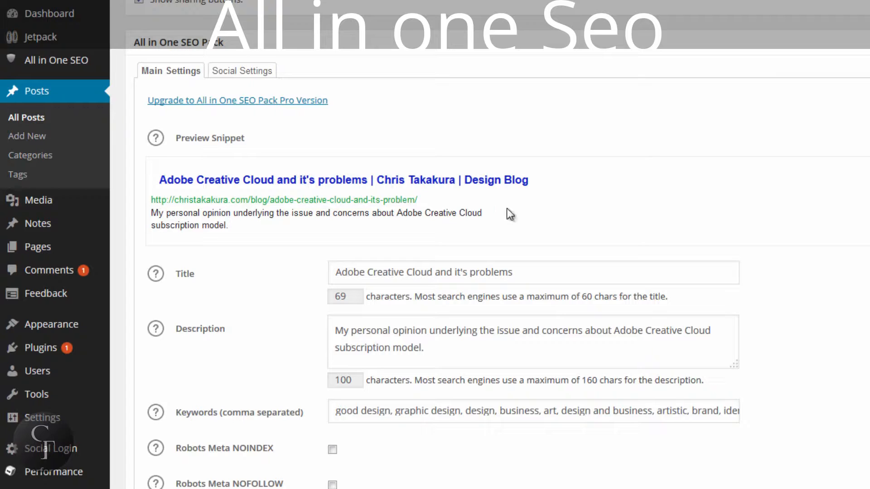
{"action": "scroll", "coordinate": [829, 195], "scroll_direction": "down", "scroll_amount": 2}
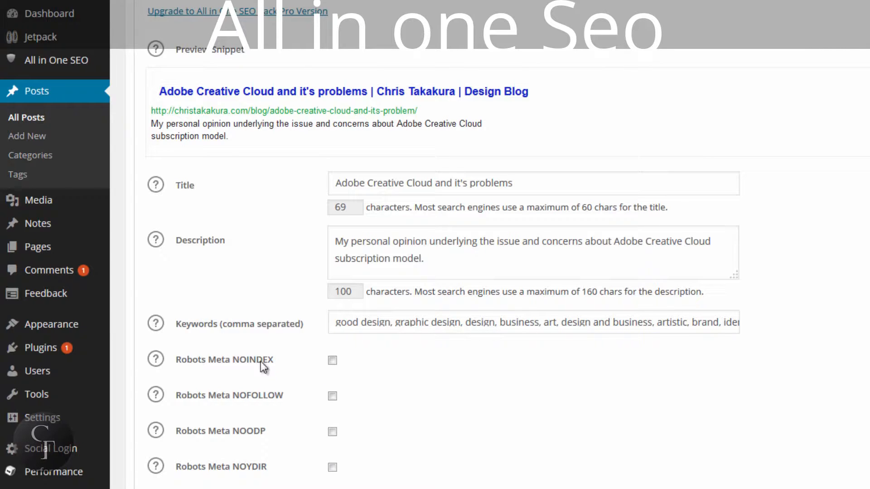
Examine the post's SEO Title text and its character count by highlighting them
{"action": "left_click", "coordinate": [556, 186]}
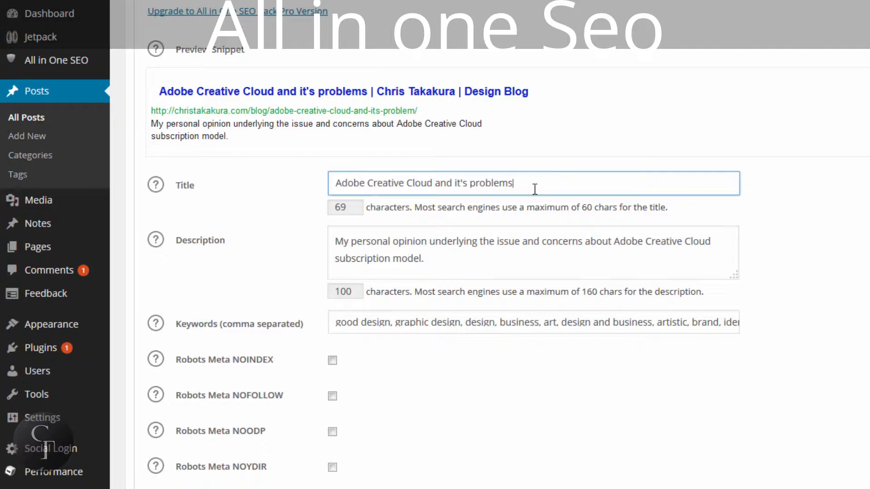
{"action": "left_click_drag", "start_coordinate": [534, 190], "coordinate": [334, 181]}
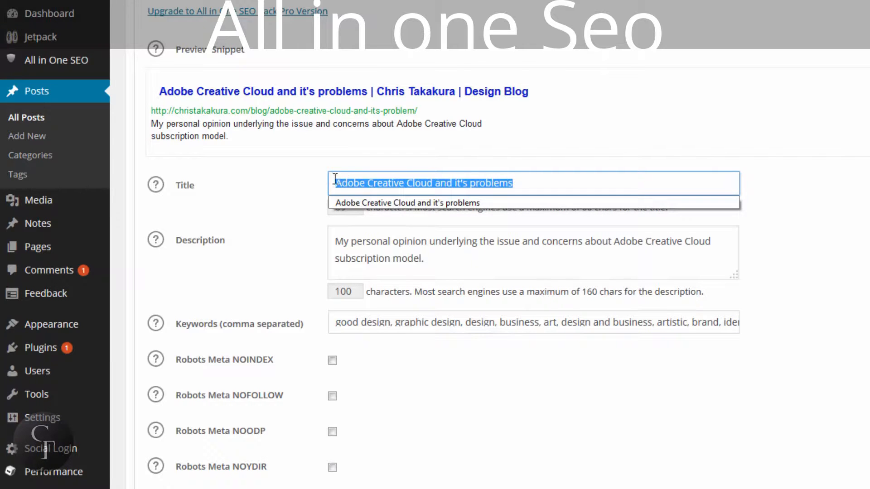
{"action": "left_click", "coordinate": [551, 181]}
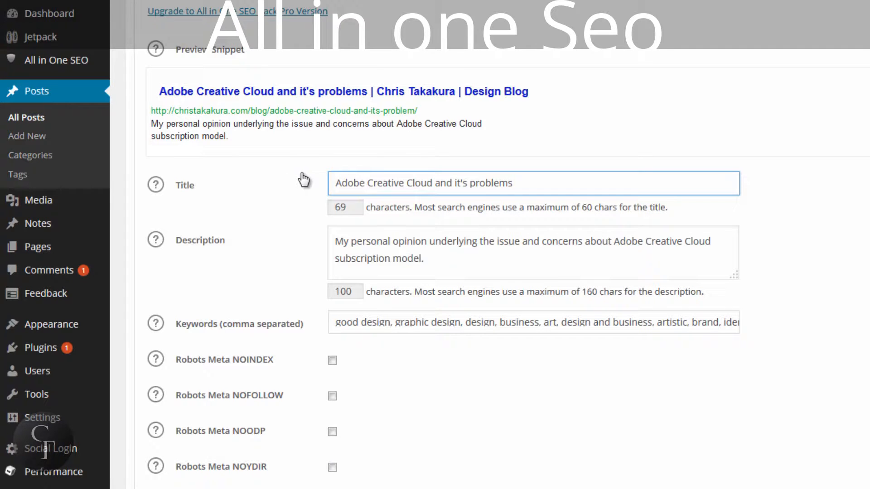
{"action": "left_click_drag", "start_coordinate": [538, 179], "coordinate": [335, 184]}
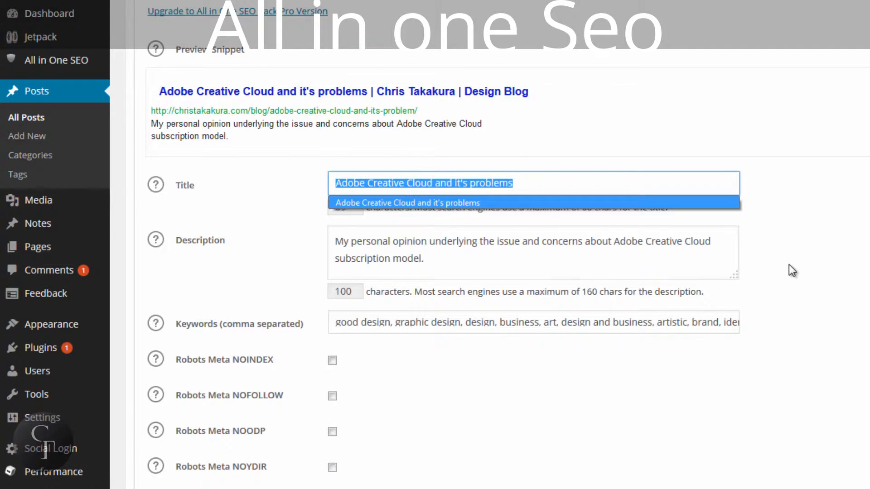
{"action": "left_click", "coordinate": [788, 265]}
{"action": "left_click", "coordinate": [539, 186]}
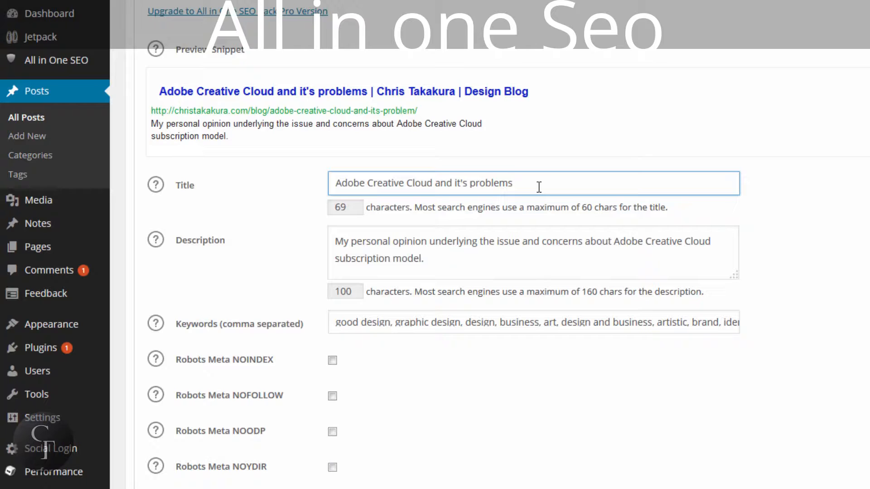
{"action": "left_click_drag", "start_coordinate": [353, 208], "coordinate": [323, 209]}
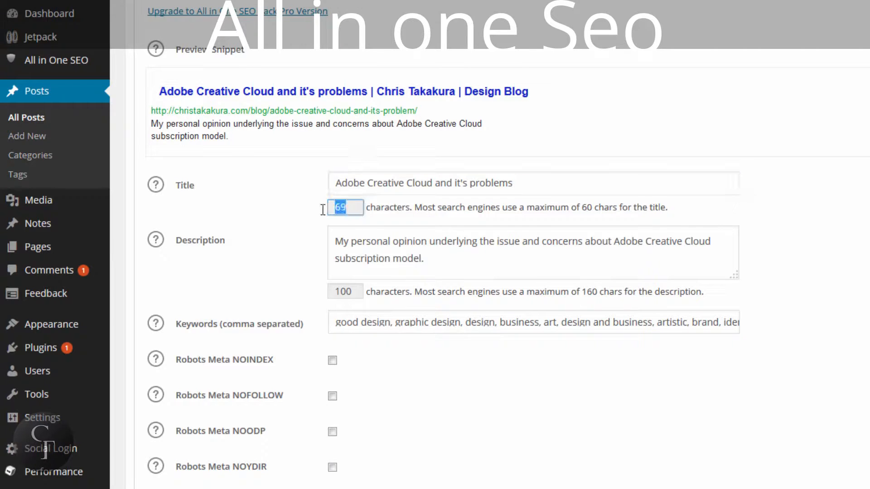
{"action": "left_click", "coordinate": [359, 212]}
Shorten the post's SEO Title to "Adobe Creative Cloud" by removing the rest of the text
{"action": "left_click", "coordinate": [522, 181]}
{"action": "left_click_drag", "start_coordinate": [513, 183], "coordinate": [433, 183]}
{"action": "key", "text": "BackSpace"}
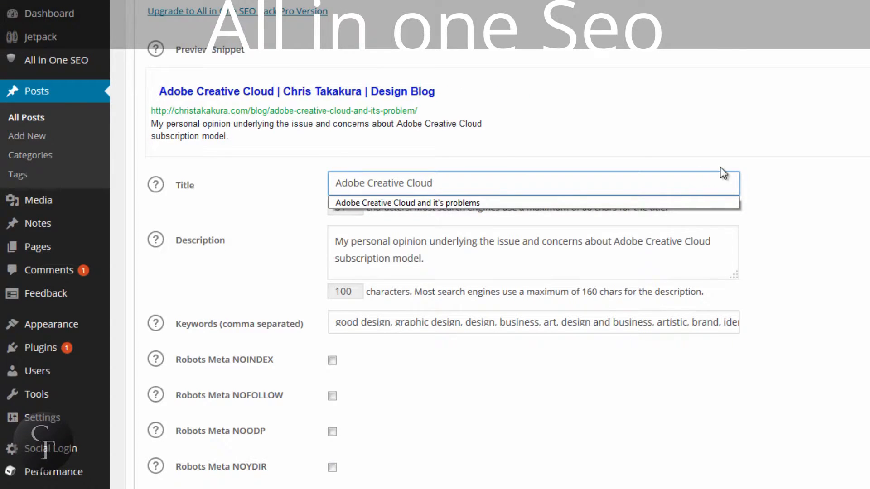
{"action": "left_click", "coordinate": [782, 138]}
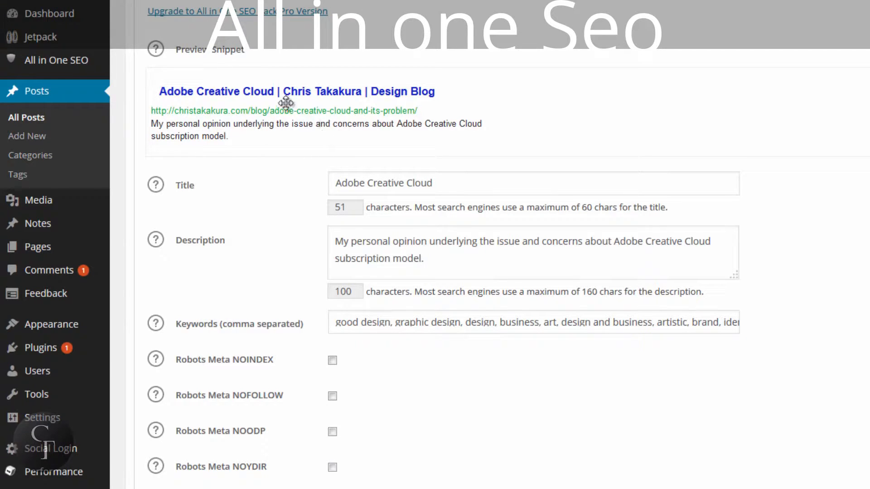
Examine the post's SEO Description and comma-separated Keywords by highlighting their text
{"action": "left_click", "coordinate": [455, 259]}
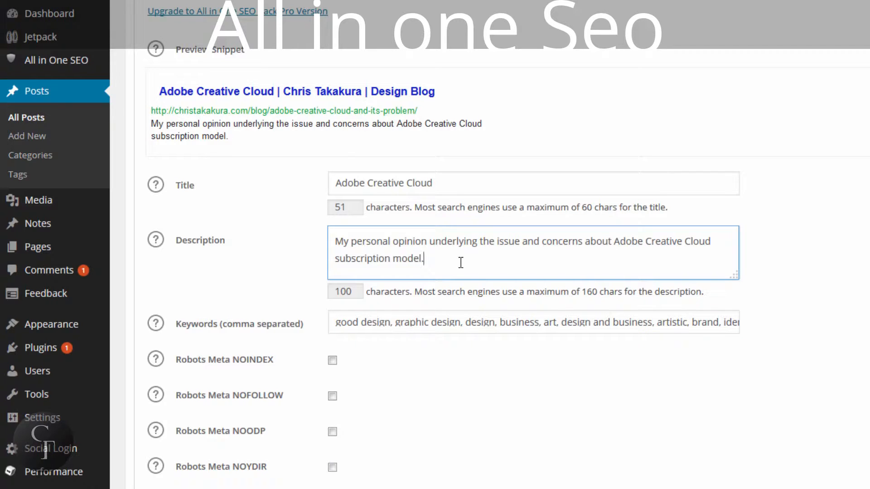
{"action": "left_click_drag", "start_coordinate": [461, 263], "coordinate": [337, 242]}
{"action": "left_click", "coordinate": [337, 241]}
{"action": "left_click", "coordinate": [574, 322]}
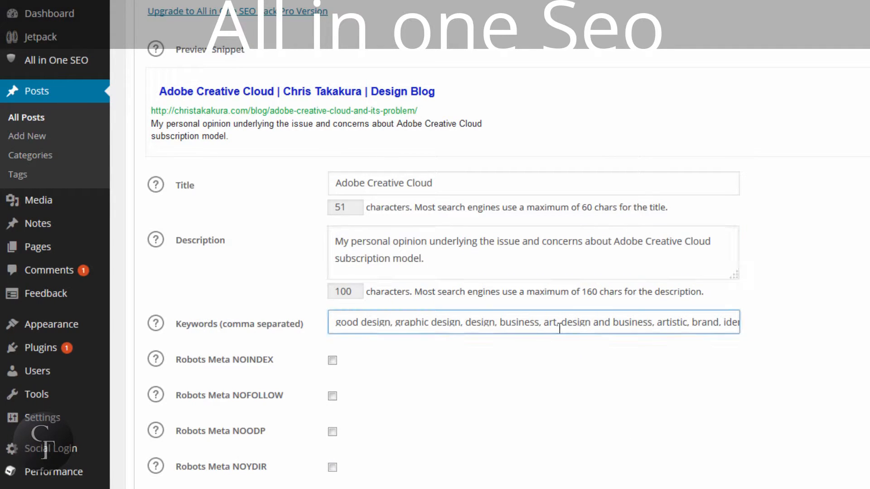
{"action": "left_click_drag", "start_coordinate": [553, 323], "coordinate": [622, 324]}
{"action": "left_click", "coordinate": [373, 323]}
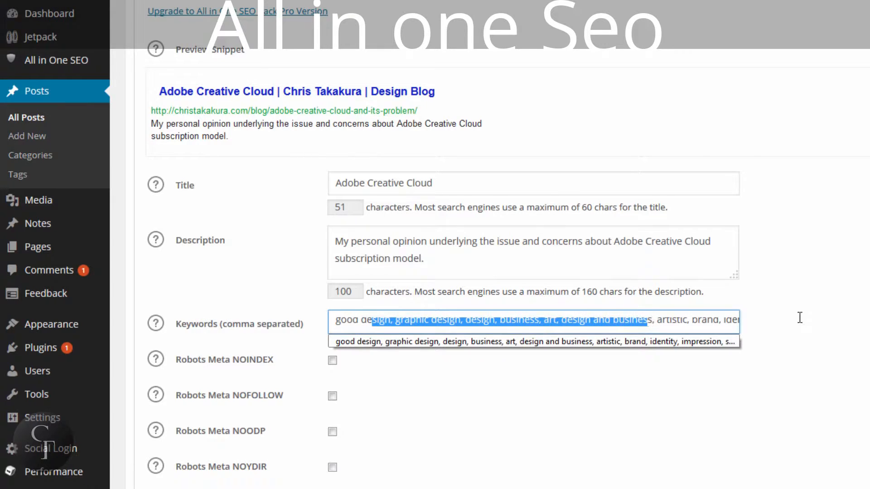
{"action": "left_click", "coordinate": [564, 338]}
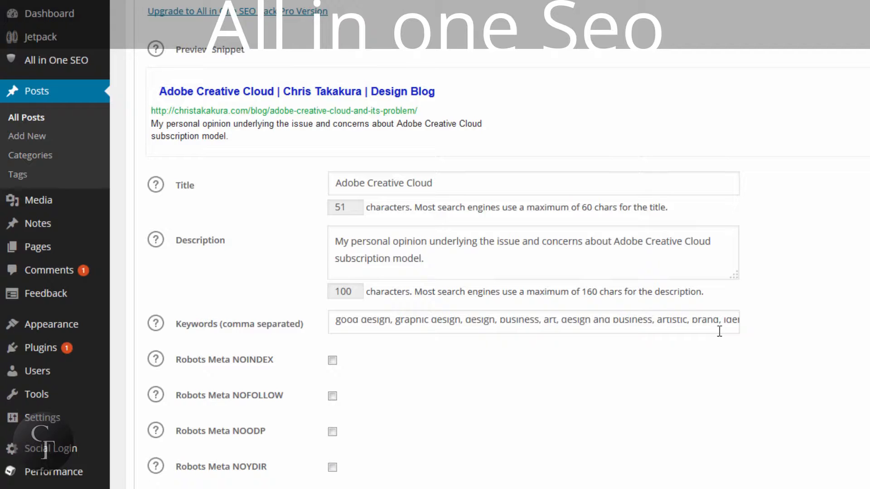
{"action": "left_click", "coordinate": [415, 243]}
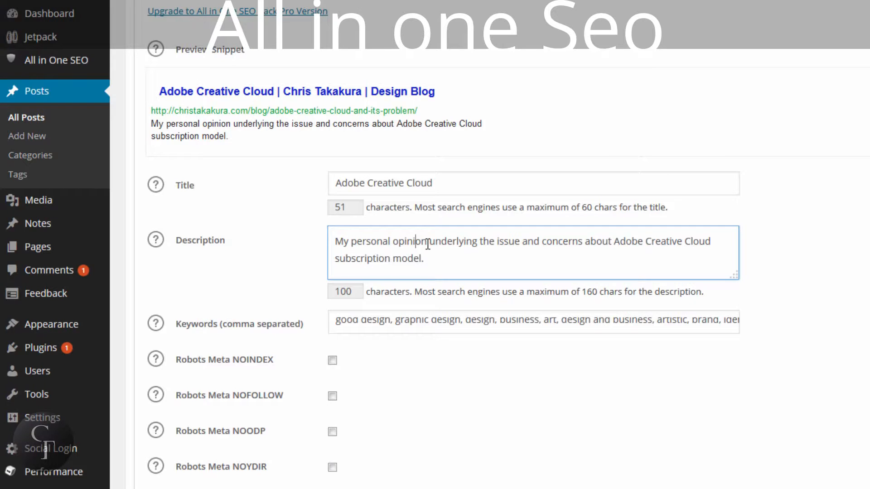
{"action": "left_click", "coordinate": [861, 229]}
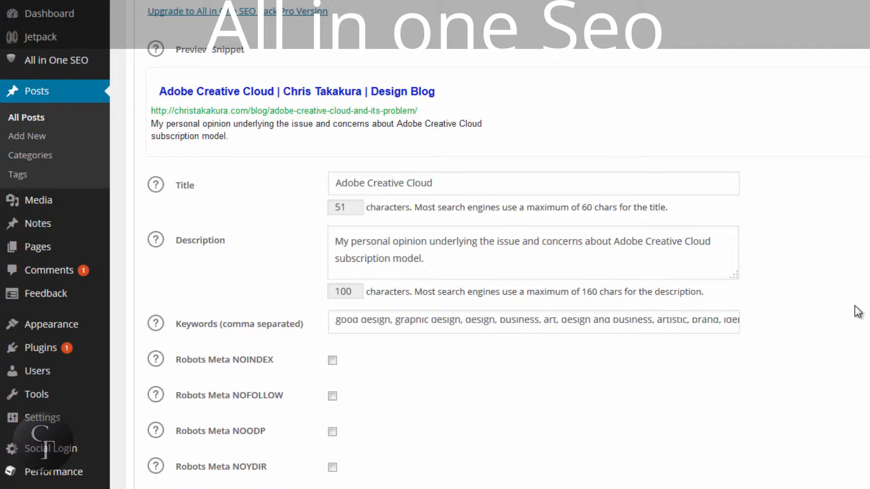
Update the post, choosing to publish it without acting on the proofreader's suggestions
{"action": "scroll", "coordinate": [854, 310], "scroll_direction": "up", "scroll_amount": 3}
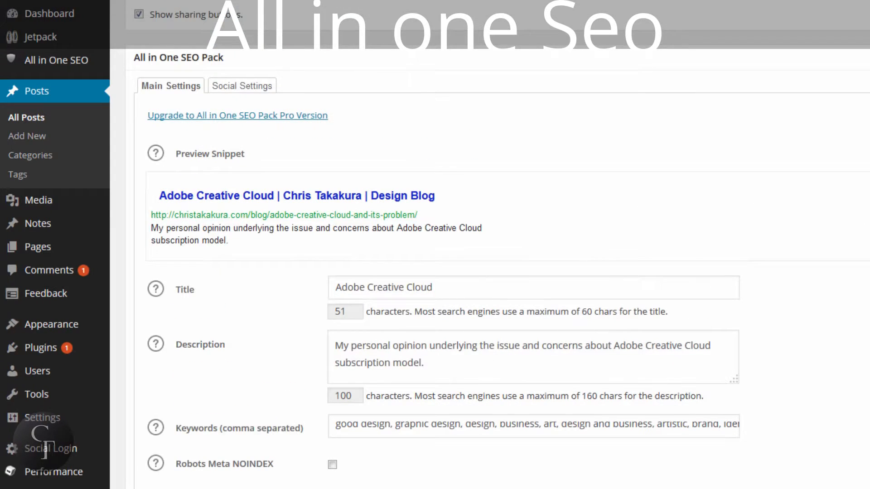
{"action": "scroll", "coordinate": [509, 395], "scroll_direction": "up", "scroll_amount": 15}
{"action": "scroll", "coordinate": [498, 244], "scroll_direction": "up", "scroll_amount": 1}
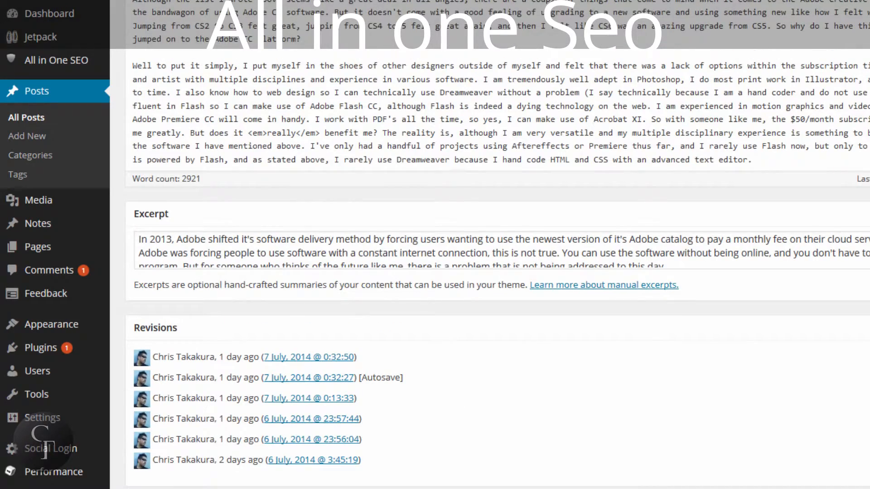
{"action": "scroll", "coordinate": [595, 259], "scroll_direction": "up", "scroll_amount": 5}
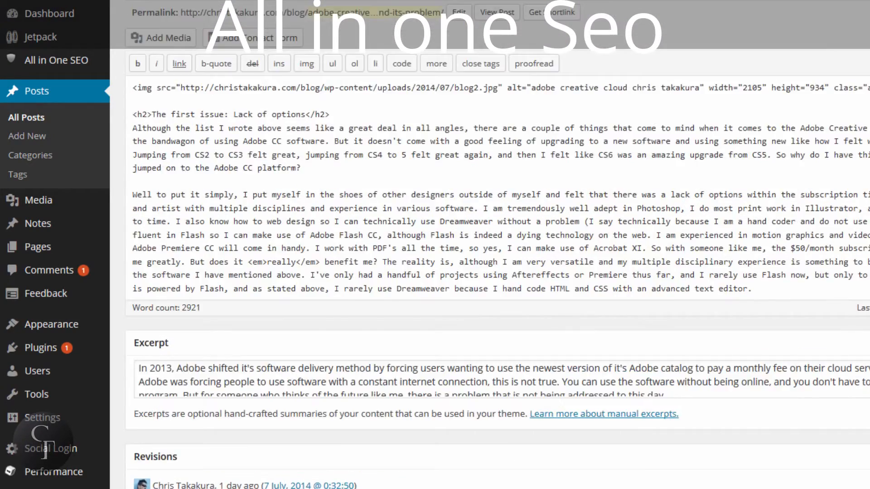
{"action": "scroll", "coordinate": [596, 259], "scroll_direction": "down", "scroll_amount": 3}
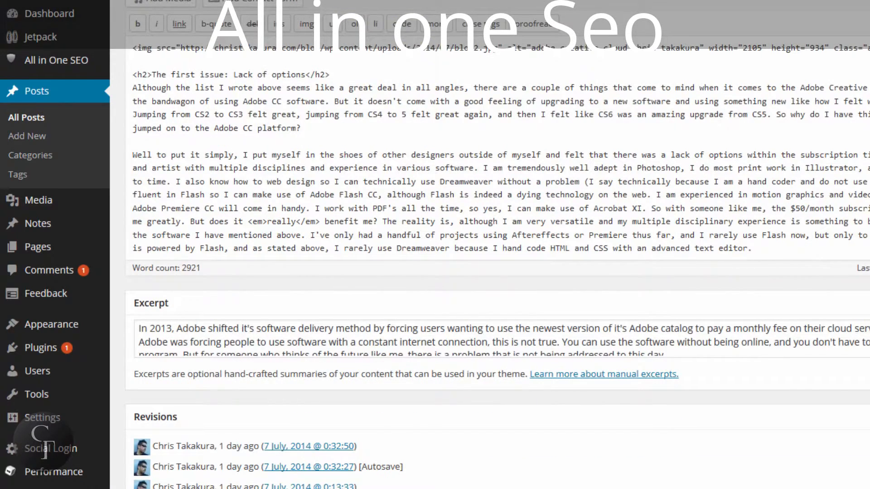
{"action": "left_click", "coordinate": [537, 24]}
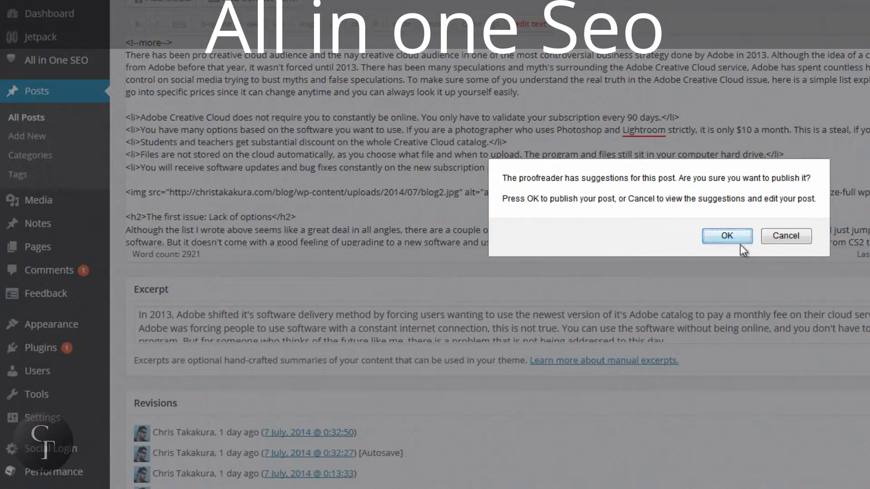
{"action": "left_click", "coordinate": [727, 236]}
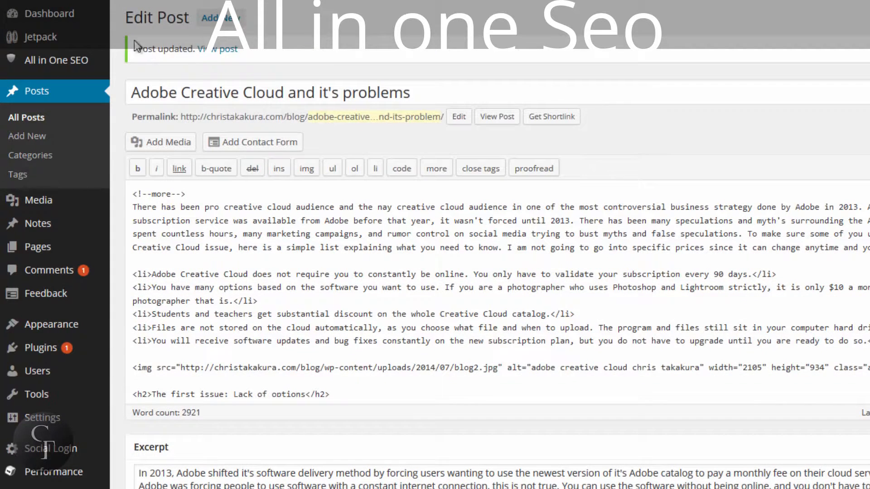
Go from the post list to the page list, open the "Dinner" page for editing and show its All in One SEO Pack settings
{"action": "left_click", "coordinate": [38, 120]}
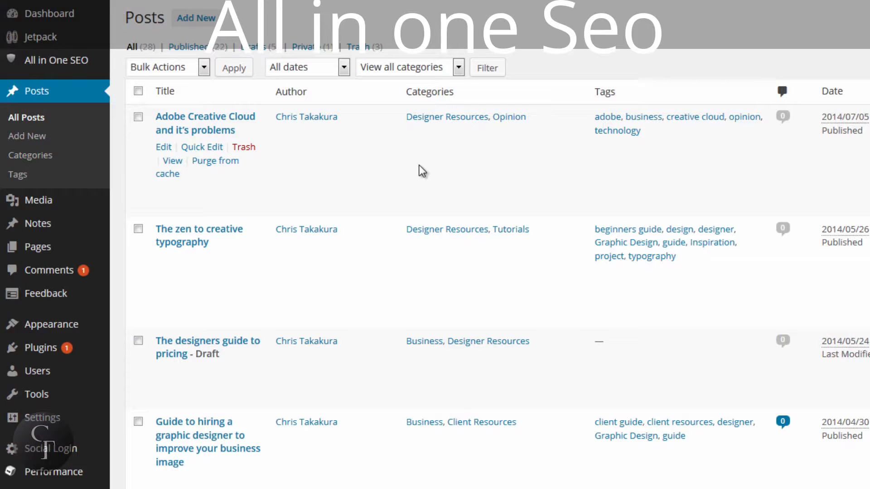
{"action": "mouse_move", "coordinate": [45, 252]}
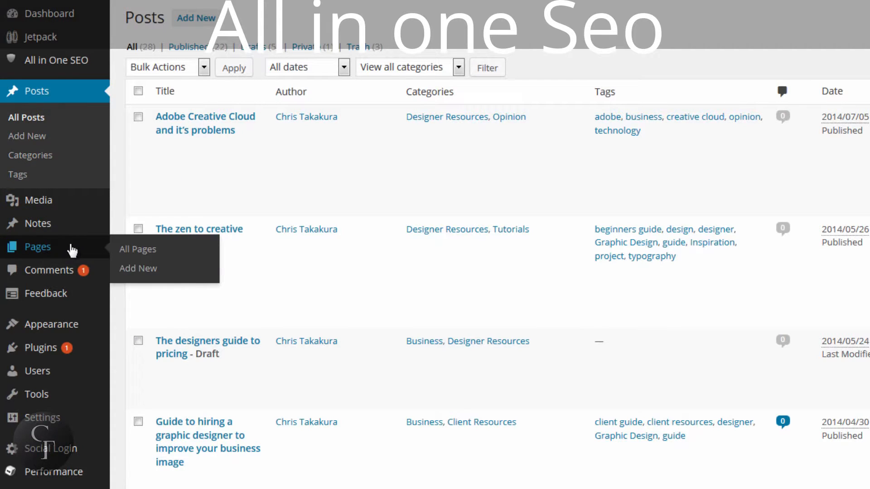
{"action": "left_click", "coordinate": [37, 247]}
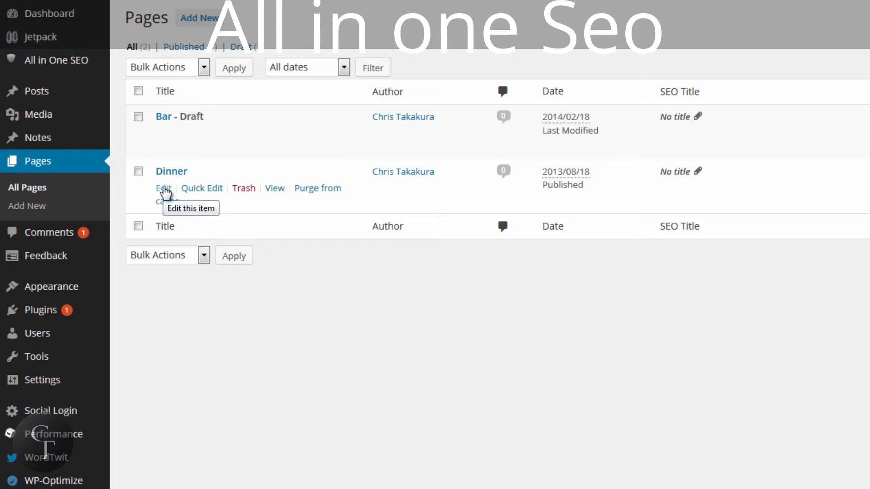
{"action": "left_click", "coordinate": [165, 188]}
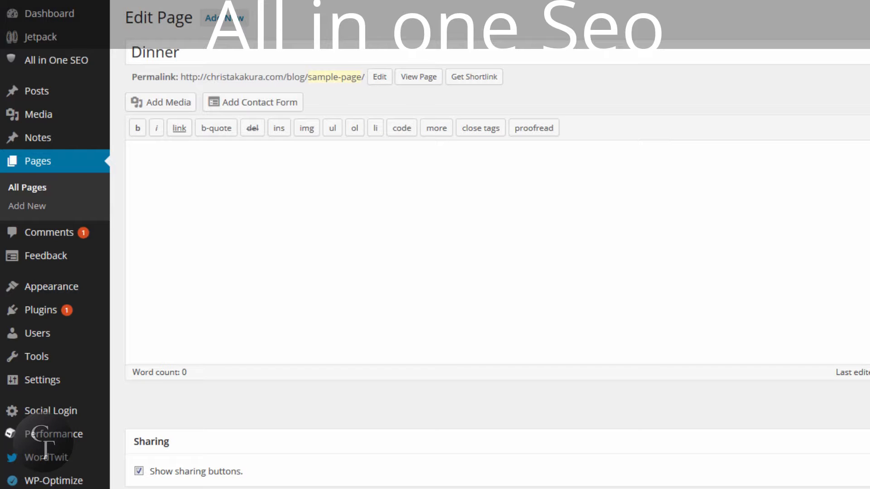
{"action": "scroll", "coordinate": [498, 272], "scroll_direction": "down", "scroll_amount": 8}
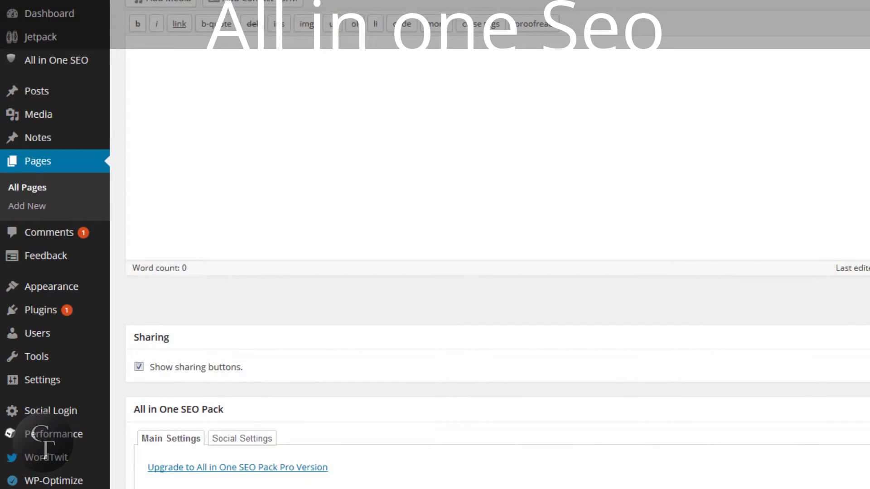
{"action": "scroll", "coordinate": [153, 80], "scroll_direction": "down", "scroll_amount": 2}
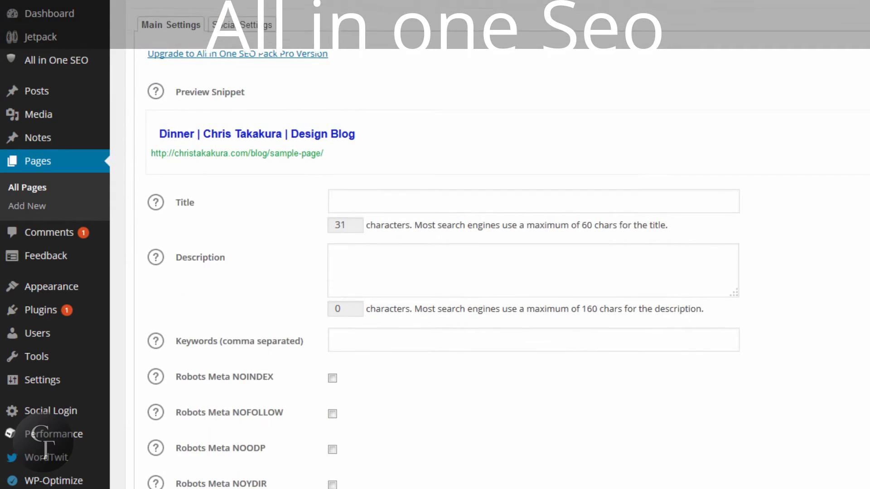
{"action": "scroll", "coordinate": [153, 79], "scroll_direction": "up", "scroll_amount": 2}
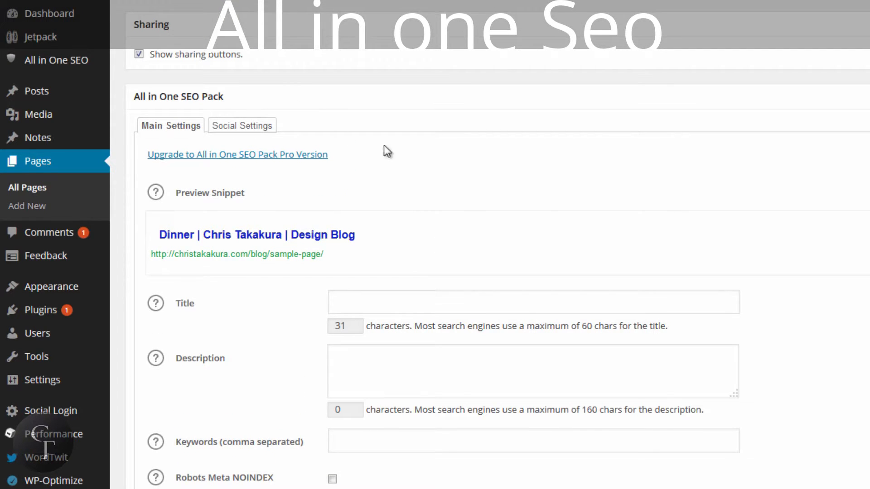
Examine the page's empty SEO Title, Description and Keywords fields in the main settings
{"action": "scroll", "coordinate": [436, 150], "scroll_direction": "down", "scroll_amount": 3}
{"action": "left_click", "coordinate": [395, 196]}
{"action": "left_click", "coordinate": [398, 271]}
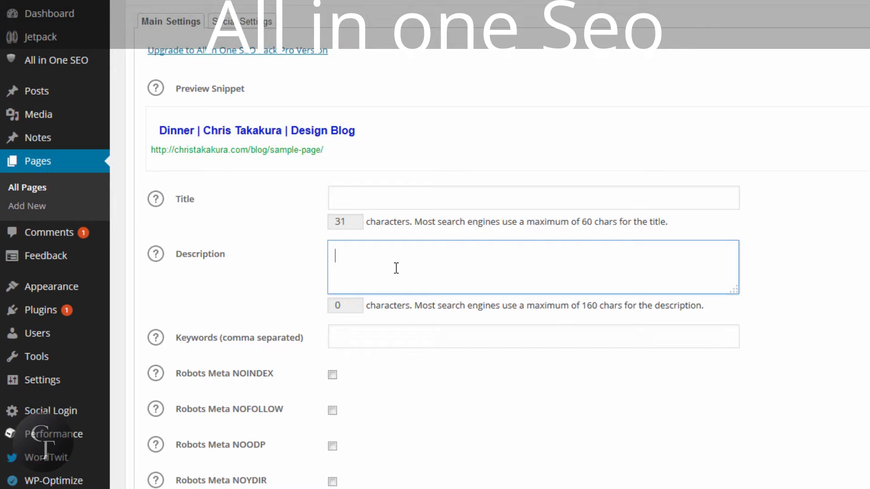
{"action": "left_click", "coordinate": [391, 335]}
{"action": "scroll", "coordinate": [391, 335], "scroll_direction": "up", "scroll_amount": 1}
{"action": "scroll", "coordinate": [391, 335], "scroll_direction": "up", "scroll_amount": 1}
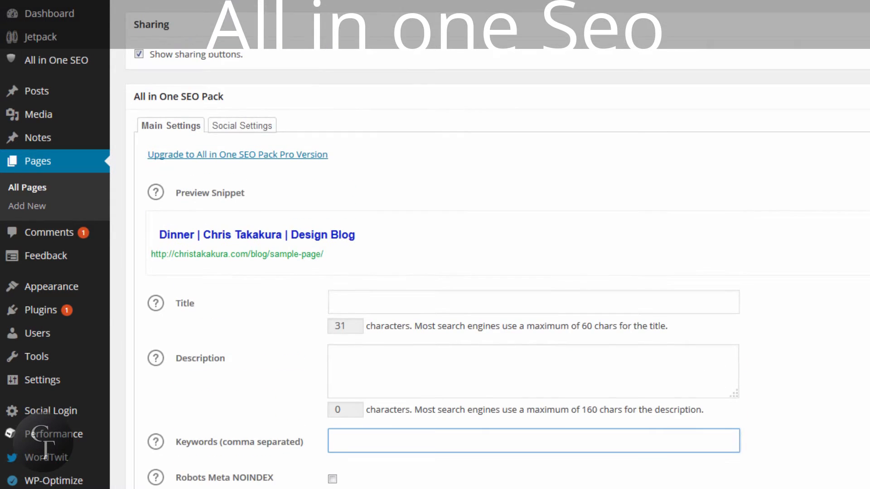
{"action": "scroll", "coordinate": [391, 335], "scroll_direction": "up", "scroll_amount": 2}
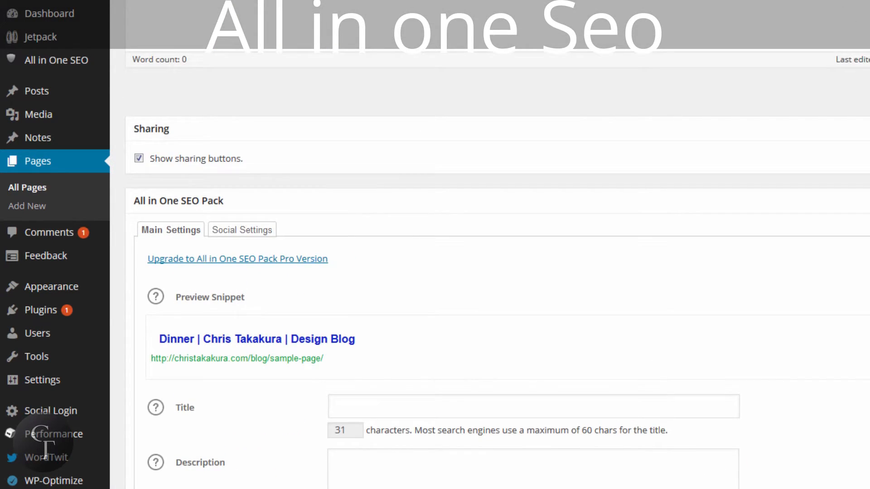
Examine the page's social Title and Description fields, comparing the Social Settings with the Main Settings
{"action": "left_click", "coordinate": [253, 232]}
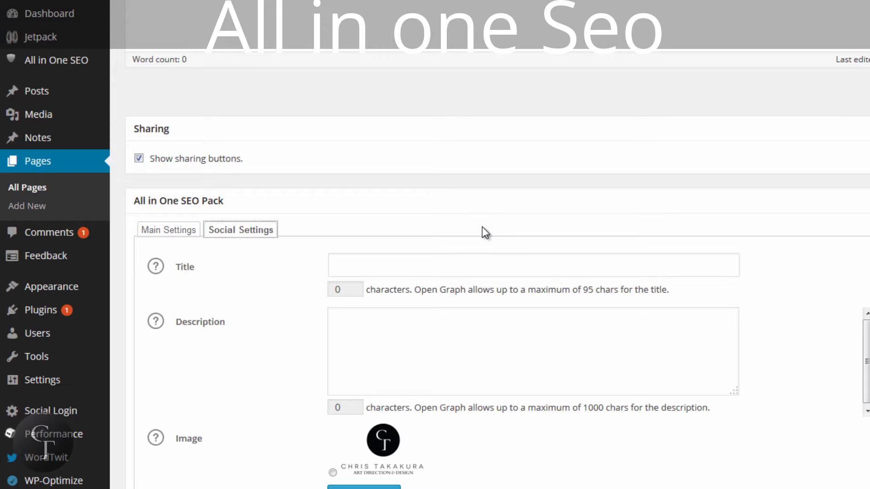
{"action": "left_click", "coordinate": [412, 257]}
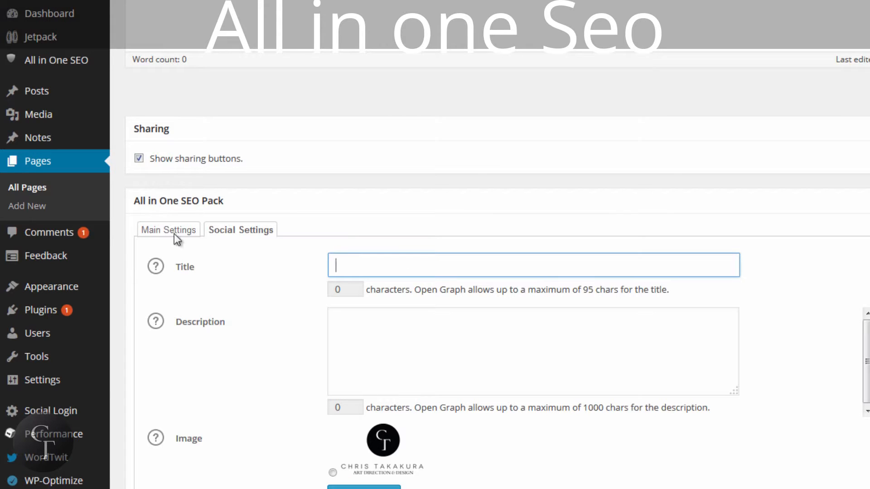
{"action": "left_click", "coordinate": [366, 258]}
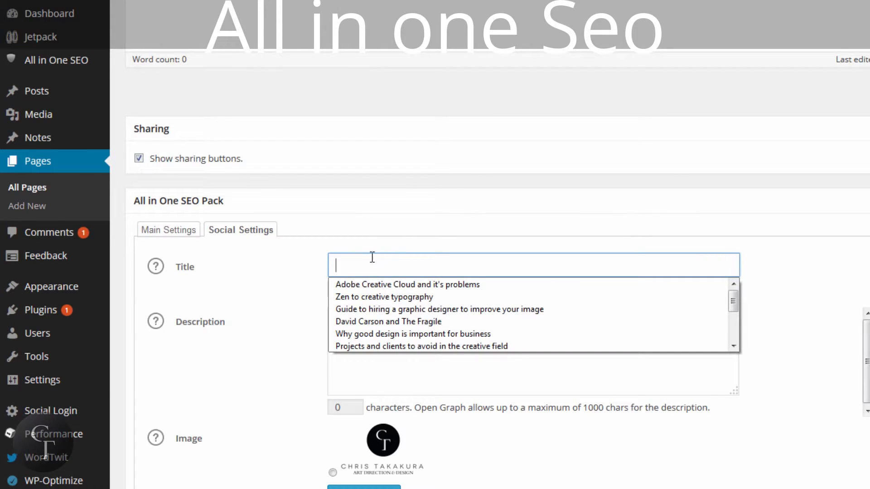
{"action": "left_click", "coordinate": [178, 232]}
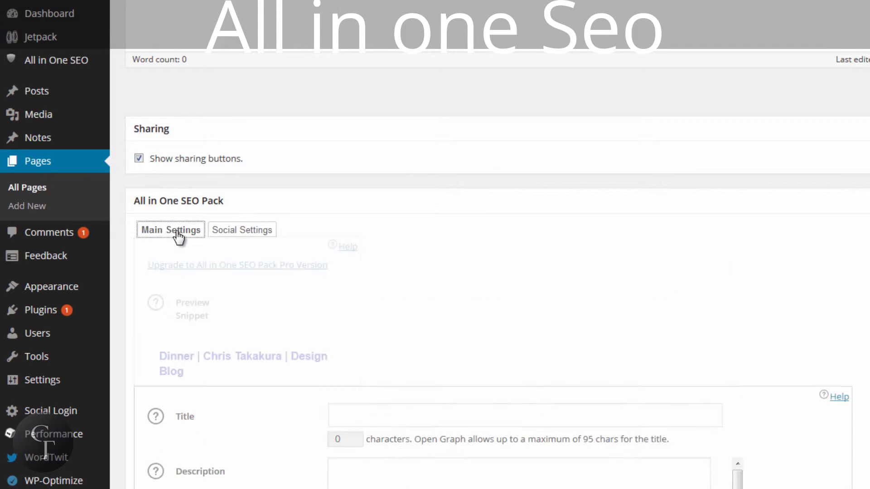
{"action": "left_click", "coordinate": [243, 234]}
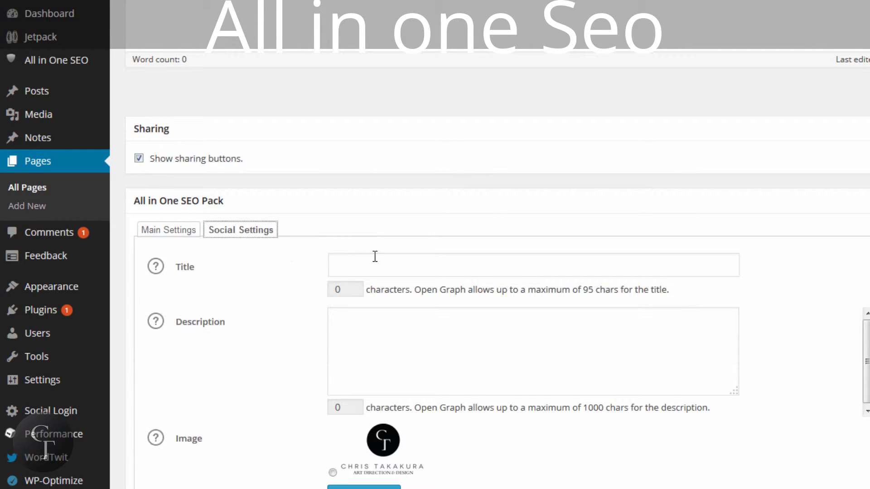
{"action": "left_click", "coordinate": [375, 256]}
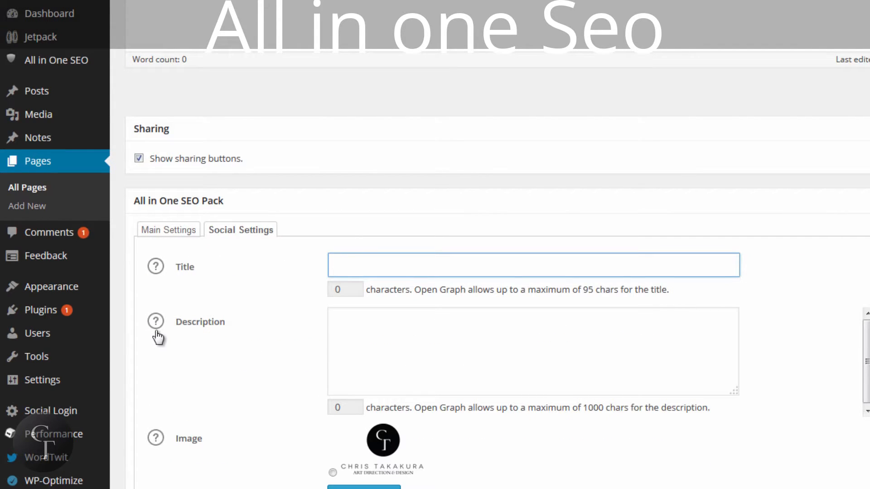
{"action": "left_click", "coordinate": [440, 334]}
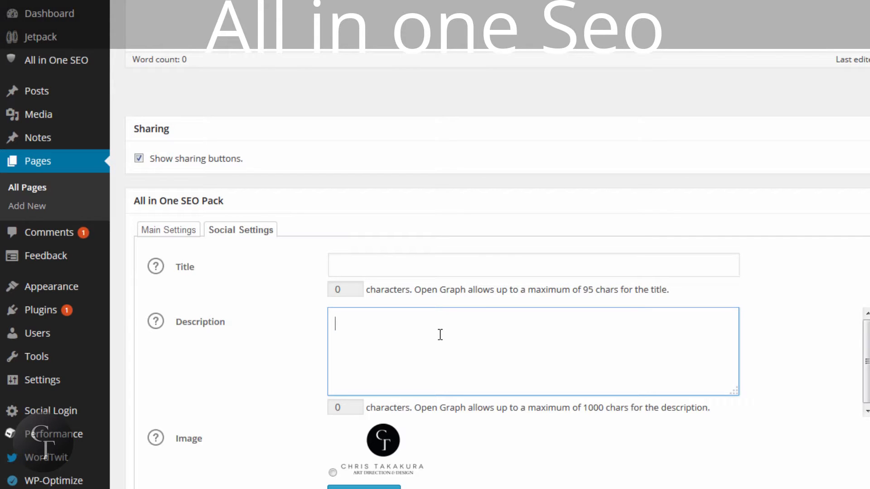
Choose the existing logo as the page's social image and place the cursor in the Custom Image field
{"action": "scroll", "coordinate": [551, 456], "scroll_direction": "down", "scroll_amount": 2}
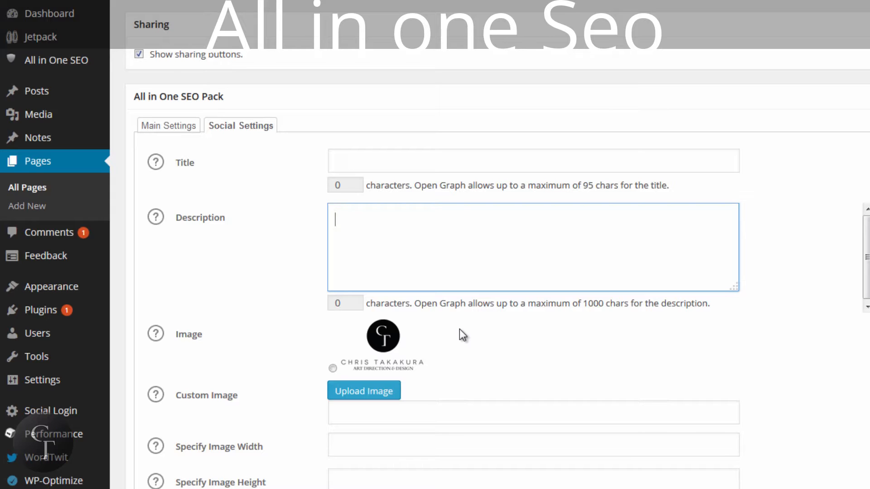
{"action": "left_click", "coordinate": [333, 368]}
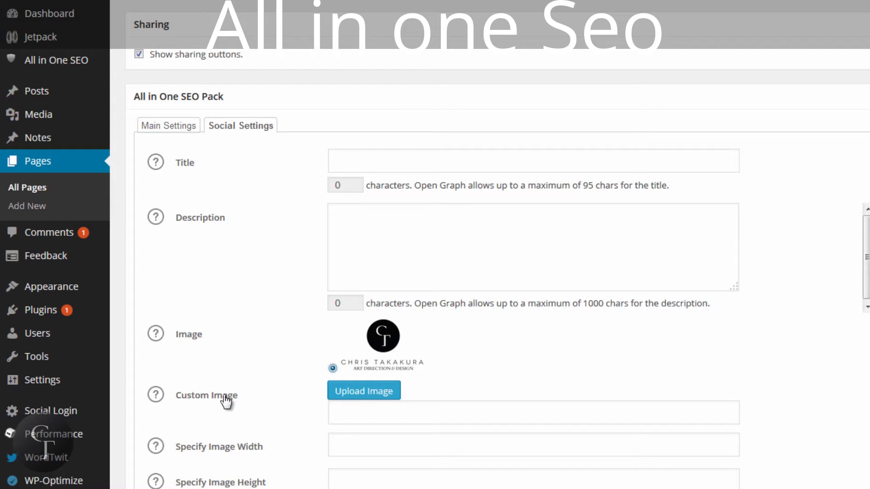
{"action": "left_click", "coordinate": [385, 415]}
{"action": "scroll", "coordinate": [499, 268], "scroll_direction": "up", "scroll_amount": 9}
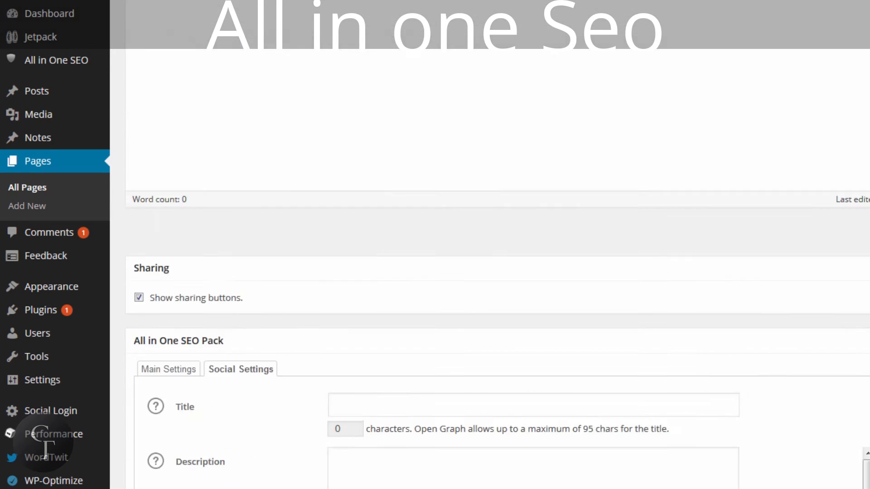
{"action": "scroll", "coordinate": [498, 268], "scroll_direction": "down", "scroll_amount": 3}
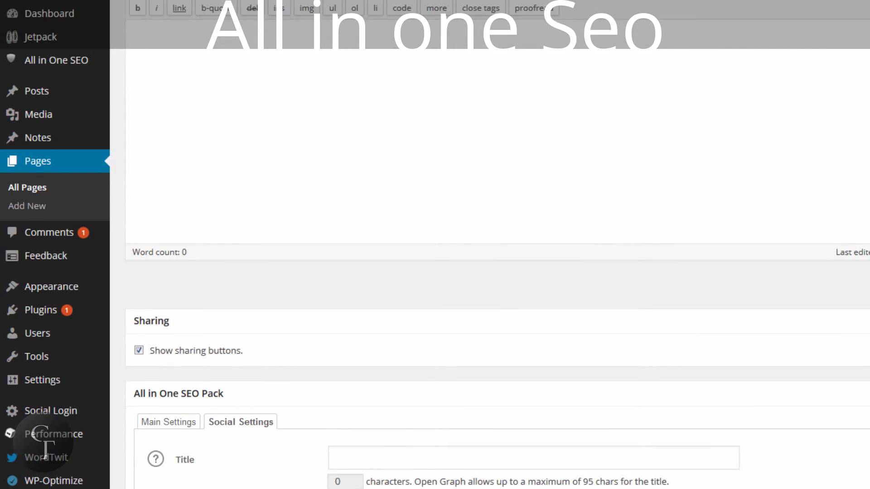
{"action": "scroll", "coordinate": [498, 267], "scroll_direction": "up", "scroll_amount": 3}
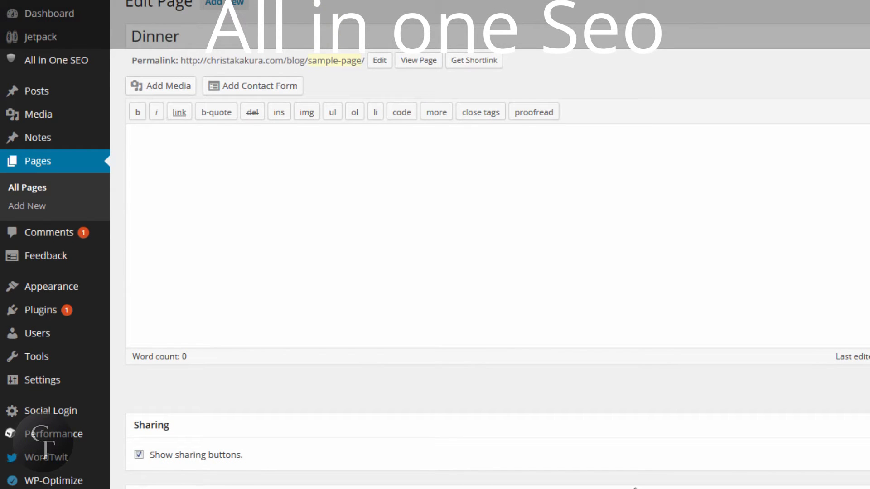
{"action": "scroll", "coordinate": [498, 267], "scroll_direction": "up", "scroll_amount": 1}
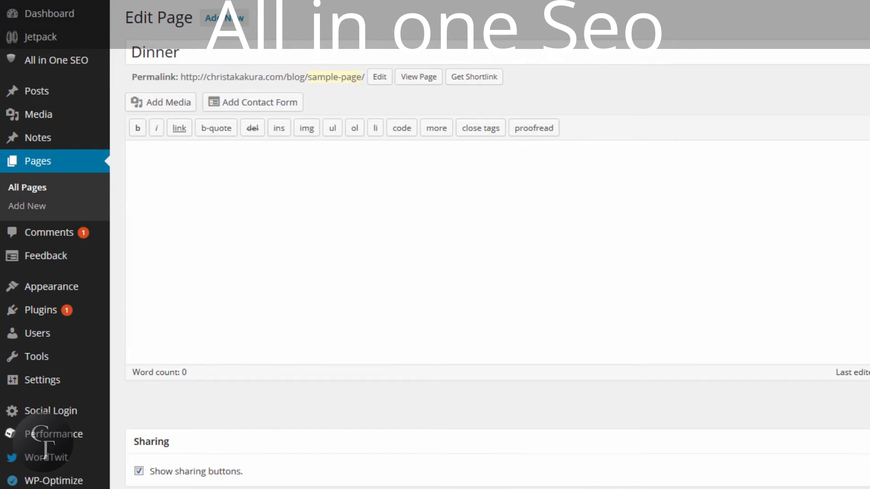
Try "Gallery" as the page's social Title, clear it again and move to the social Description
{"action": "scroll", "coordinate": [499, 267], "scroll_direction": "down", "scroll_amount": 6}
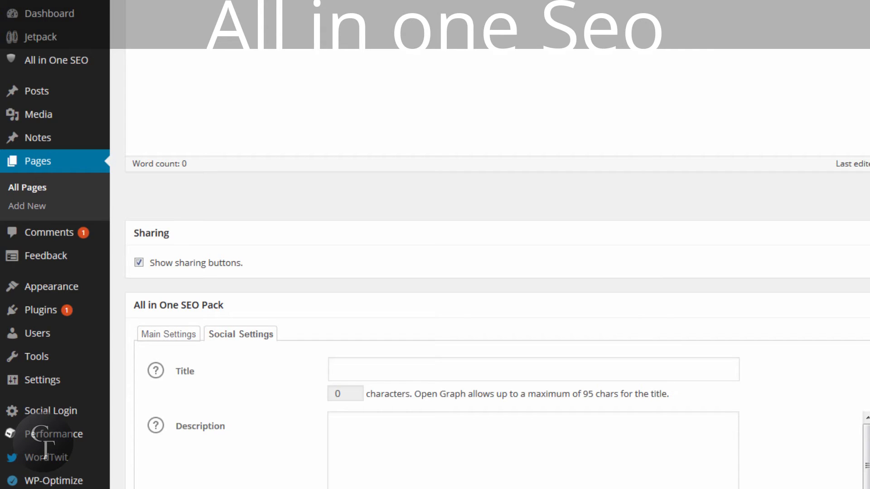
{"action": "left_click", "coordinate": [425, 366]}
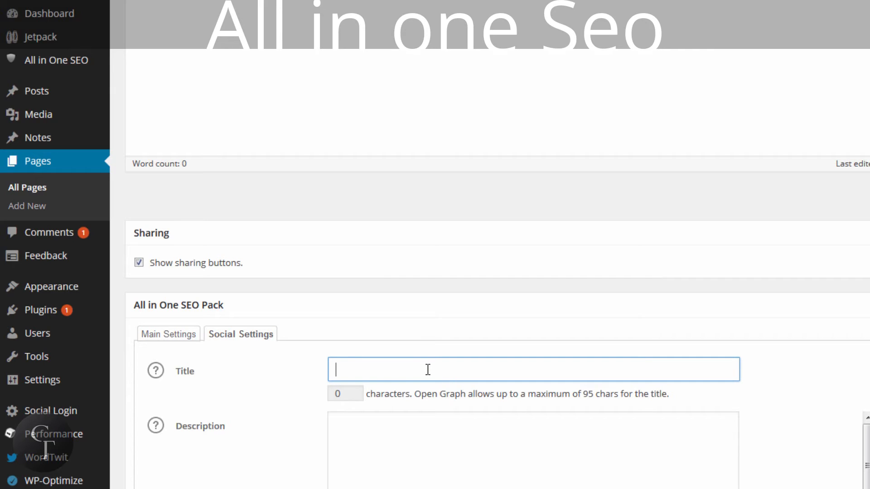
{"action": "type", "text": "Gallery"}
{"action": "key", "text": "ctrl+a"}
{"action": "key", "text": "BackSpace"}
{"action": "type", "text": "Gallery"}
{"action": "key", "text": "ctrl+a"}
{"action": "key", "text": "BackSpace"}
{"action": "left_click", "coordinate": [433, 436]}
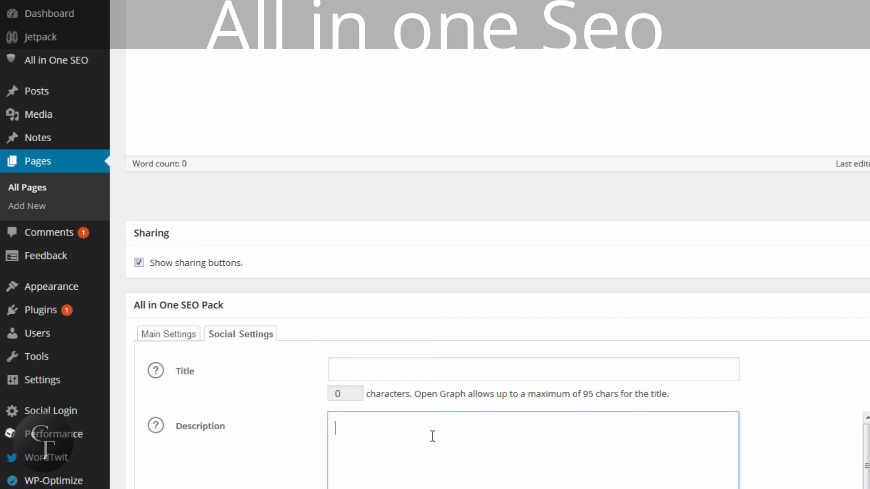
Show the page's main SEO settings again and leave the page editor for the list of posts
{"action": "left_click", "coordinate": [170, 335]}
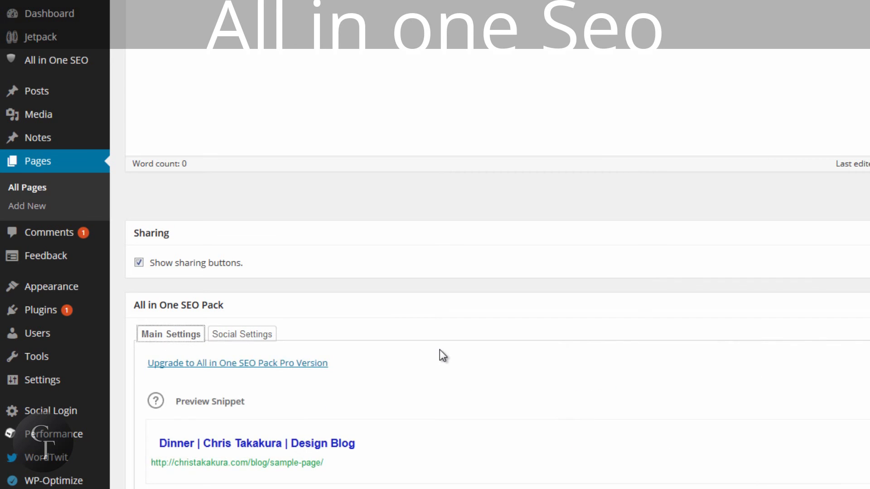
{"action": "scroll", "coordinate": [480, 355], "scroll_direction": "down", "scroll_amount": 2}
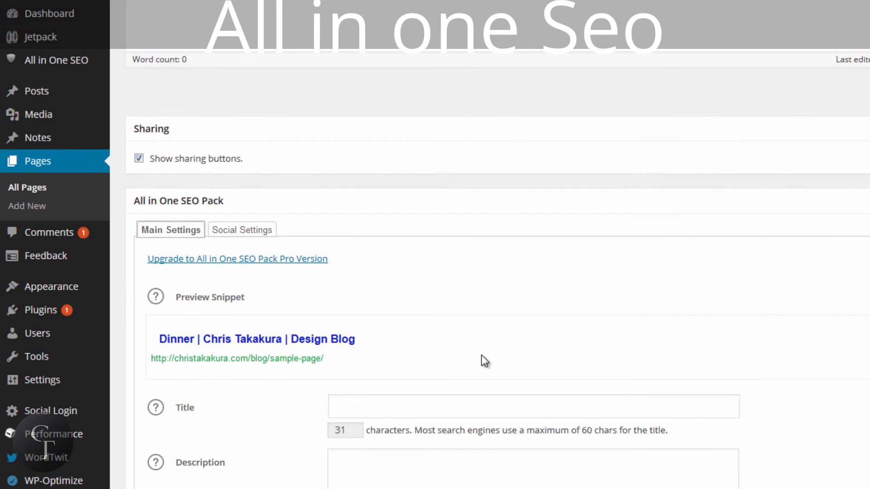
{"action": "scroll", "coordinate": [489, 272], "scroll_direction": "up", "scroll_amount": 5}
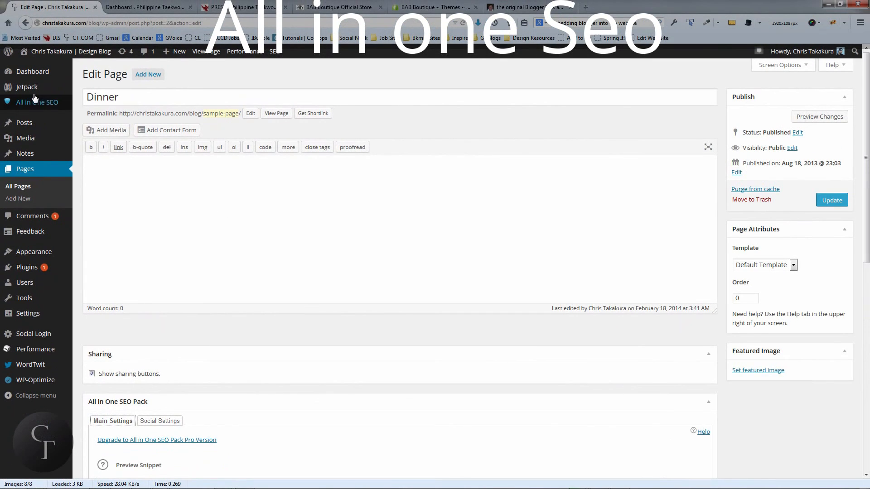
{"action": "mouse_move", "coordinate": [41, 102]}
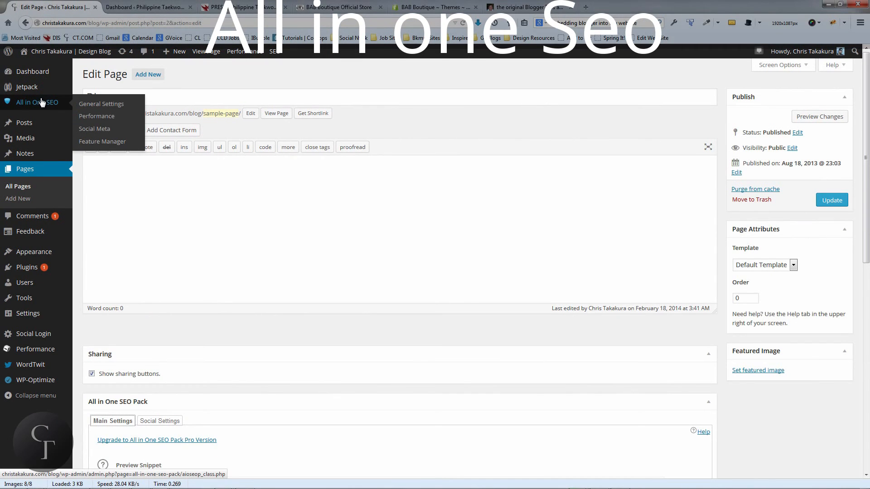
{"action": "left_click", "coordinate": [29, 123]}
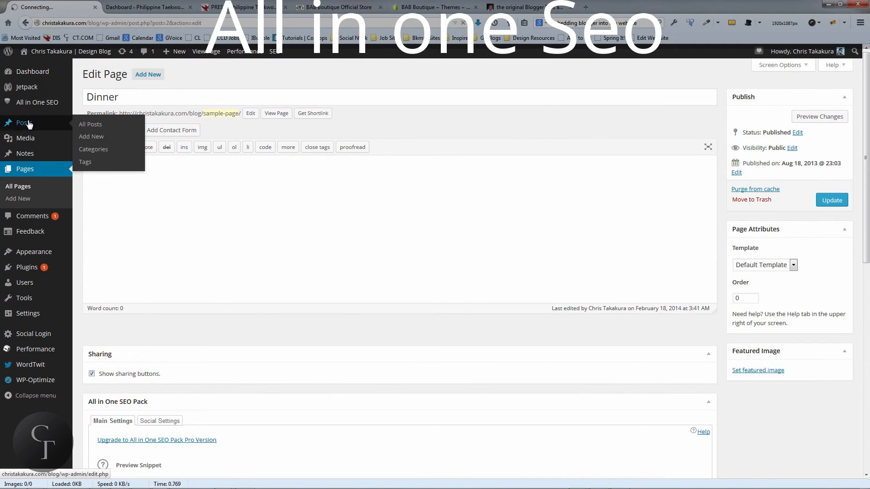